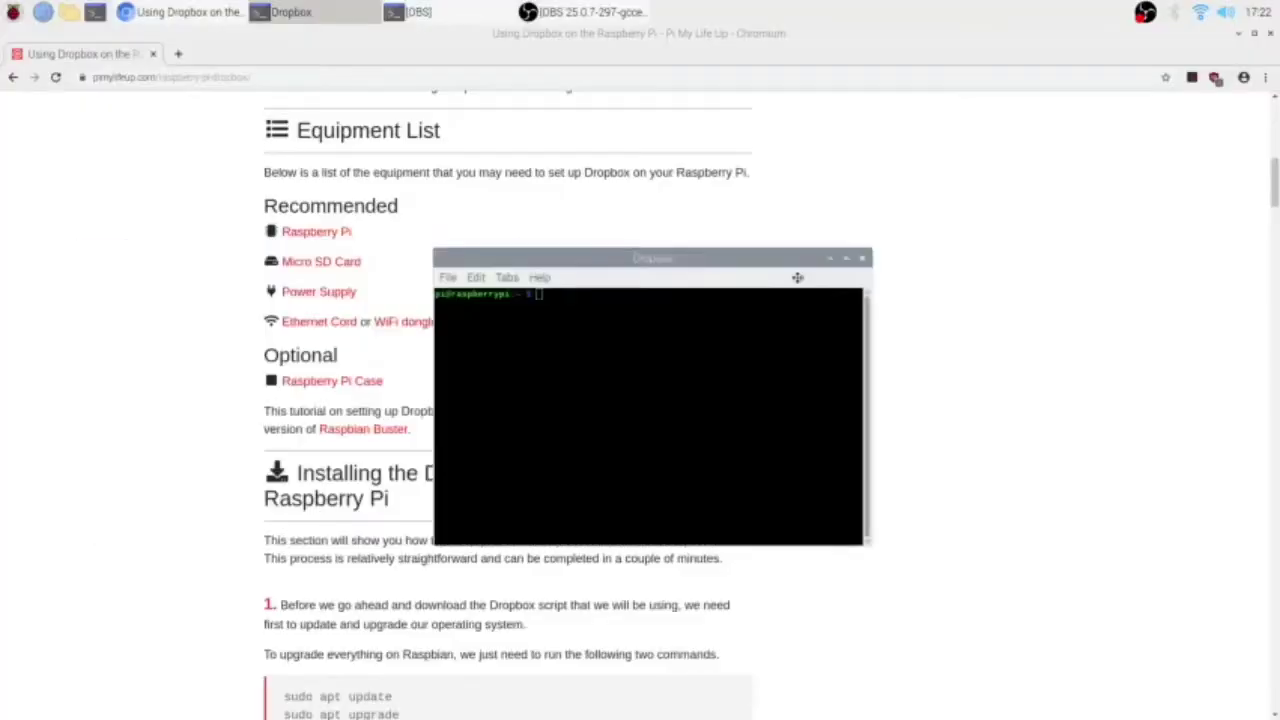
Copy 'sudo apt install curl git' from the tutorial and run it in the terminal.
left_click_drag(797, 277, 1155, 337)
scroll(378, 457, "down", 5)
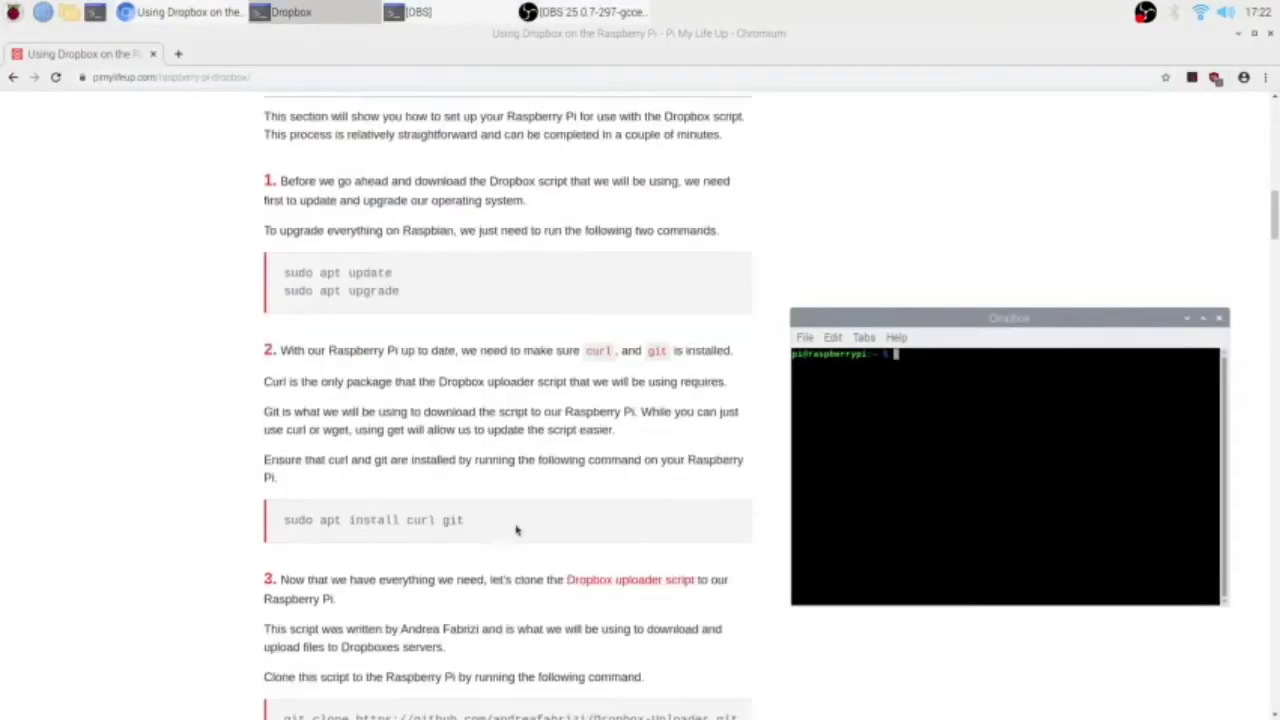
triple_click(399, 426)
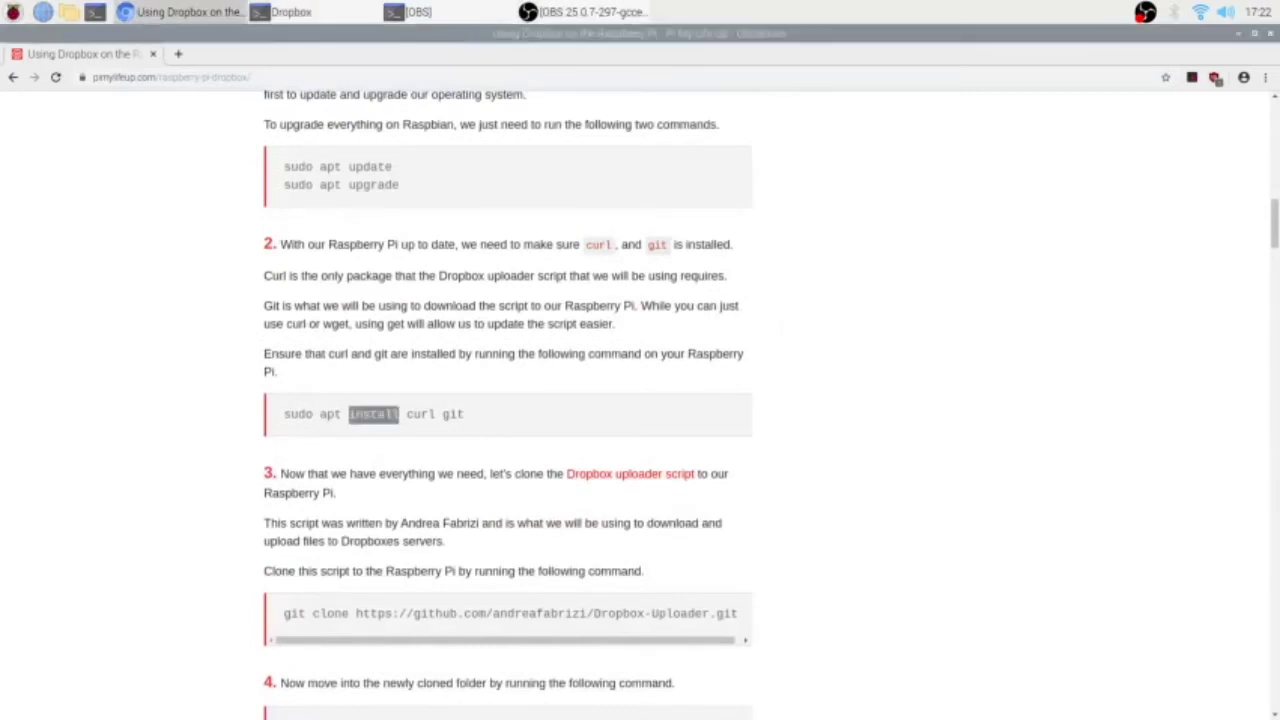
right_click(405, 420)
left_click(412, 430)
left_click(576, 12)
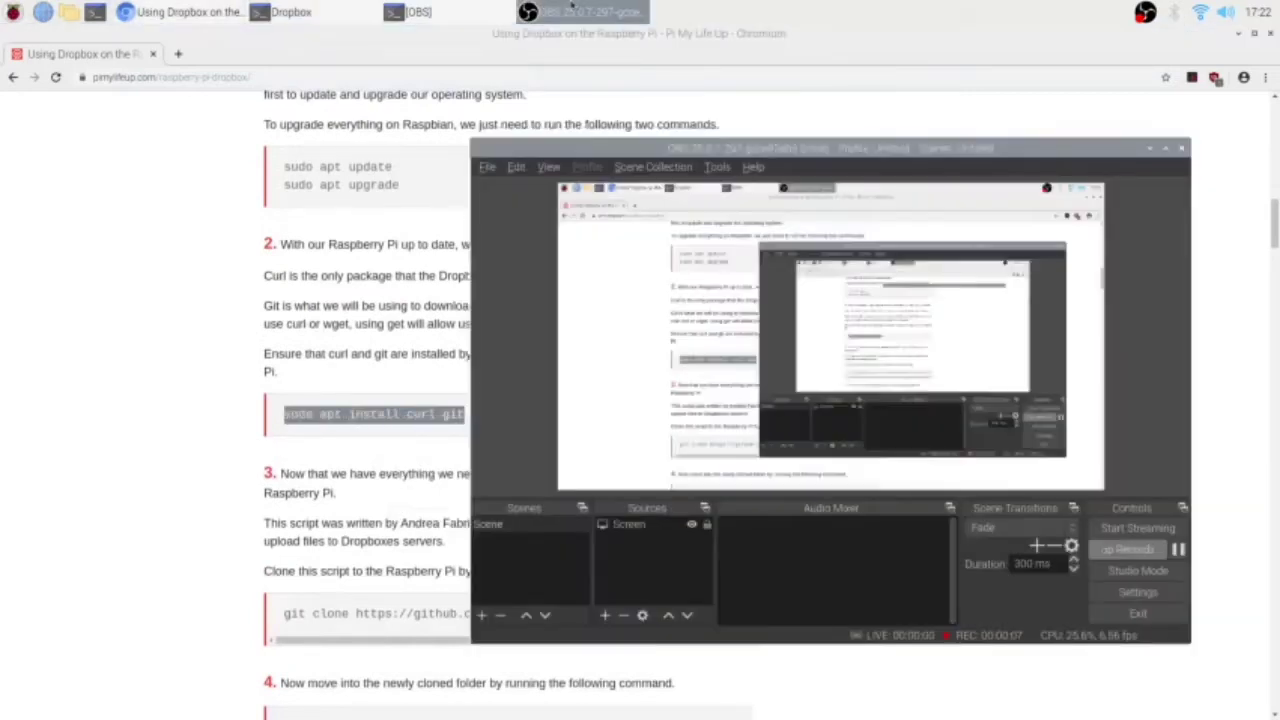
left_click(576, 12)
left_click(290, 12)
right_click(960, 432)
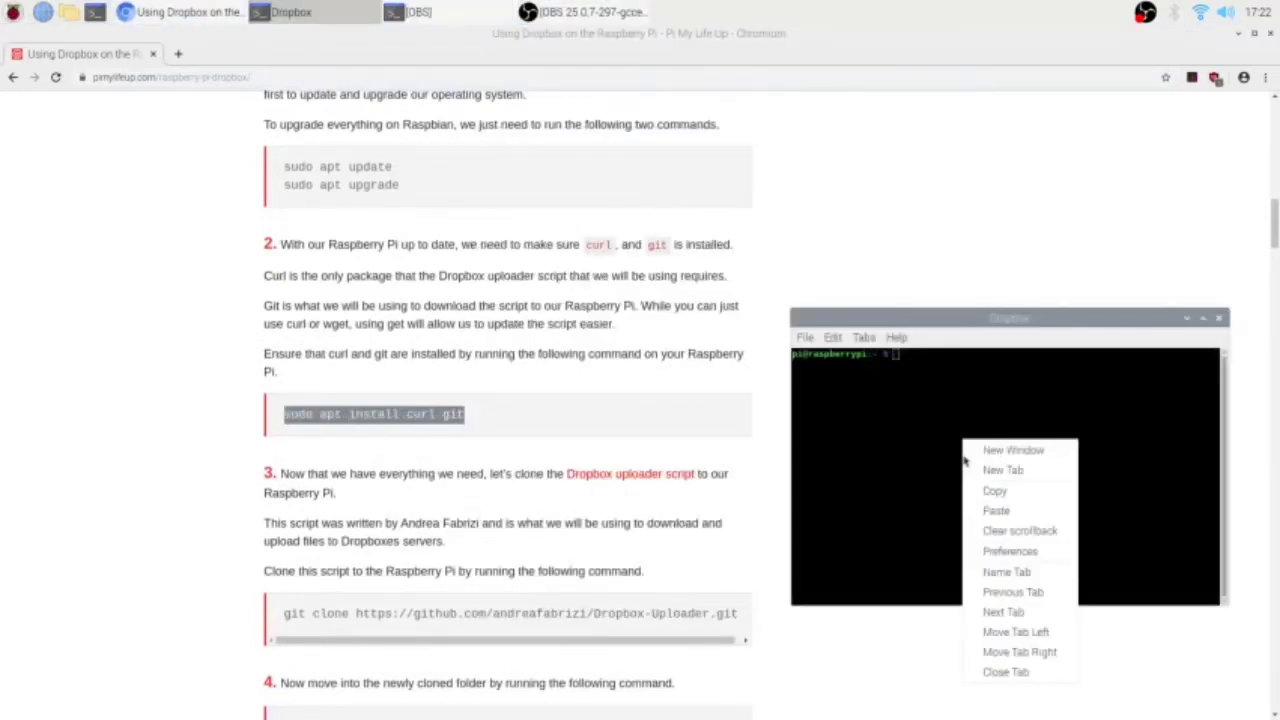
left_click(994, 500)
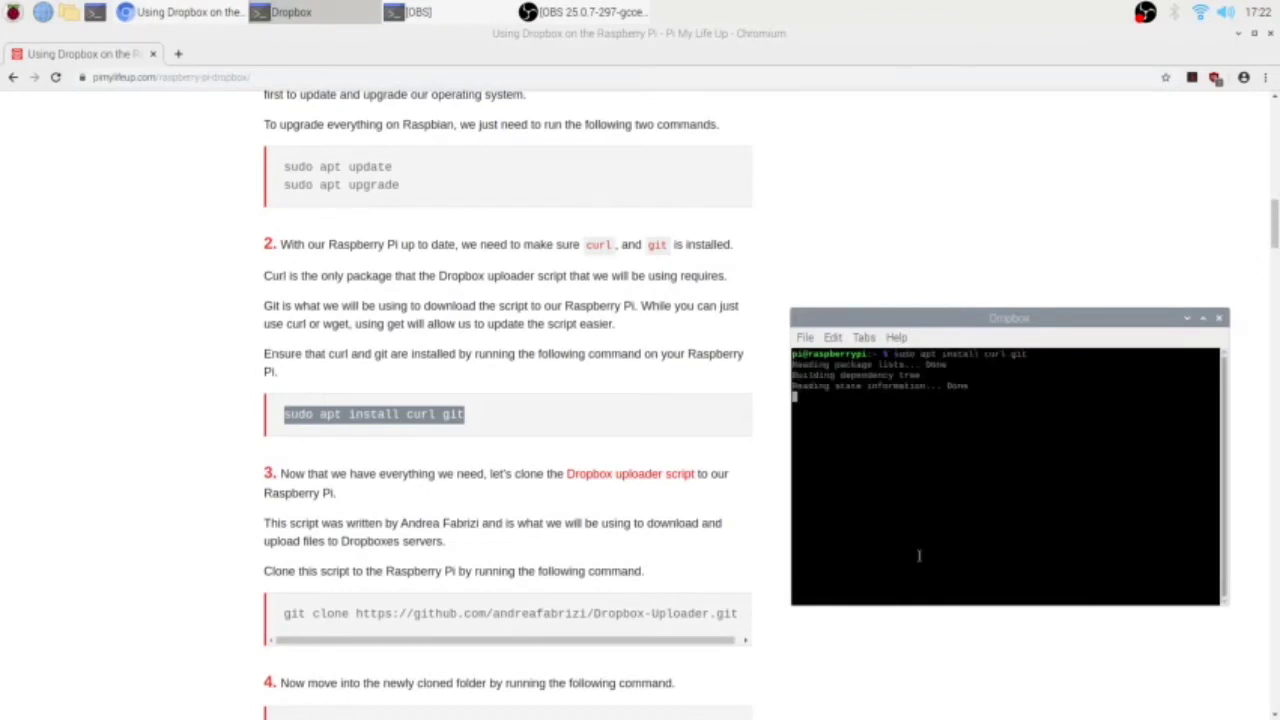
Copy and run the git clone command, which reports Dropbox-Uploader already exists.
double_click(544, 613)
triple_click(544, 613)
right_click(538, 612)
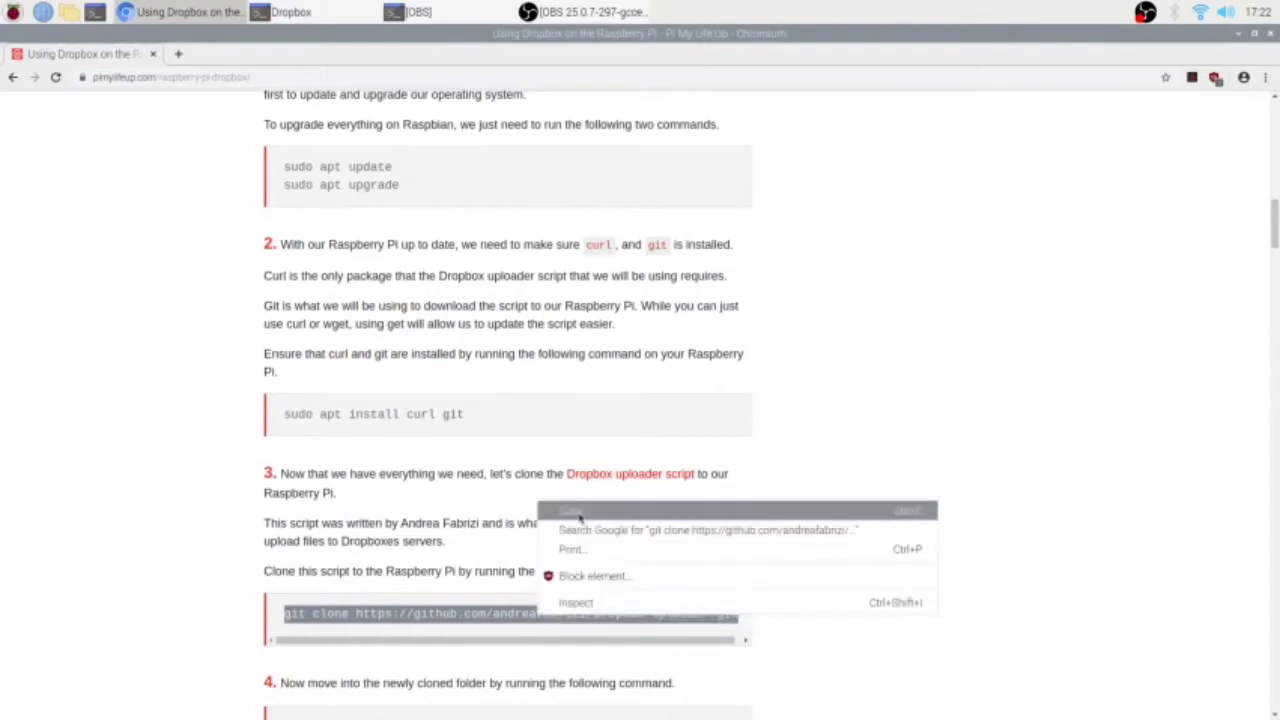
left_click(570, 510)
left_click(340, 13)
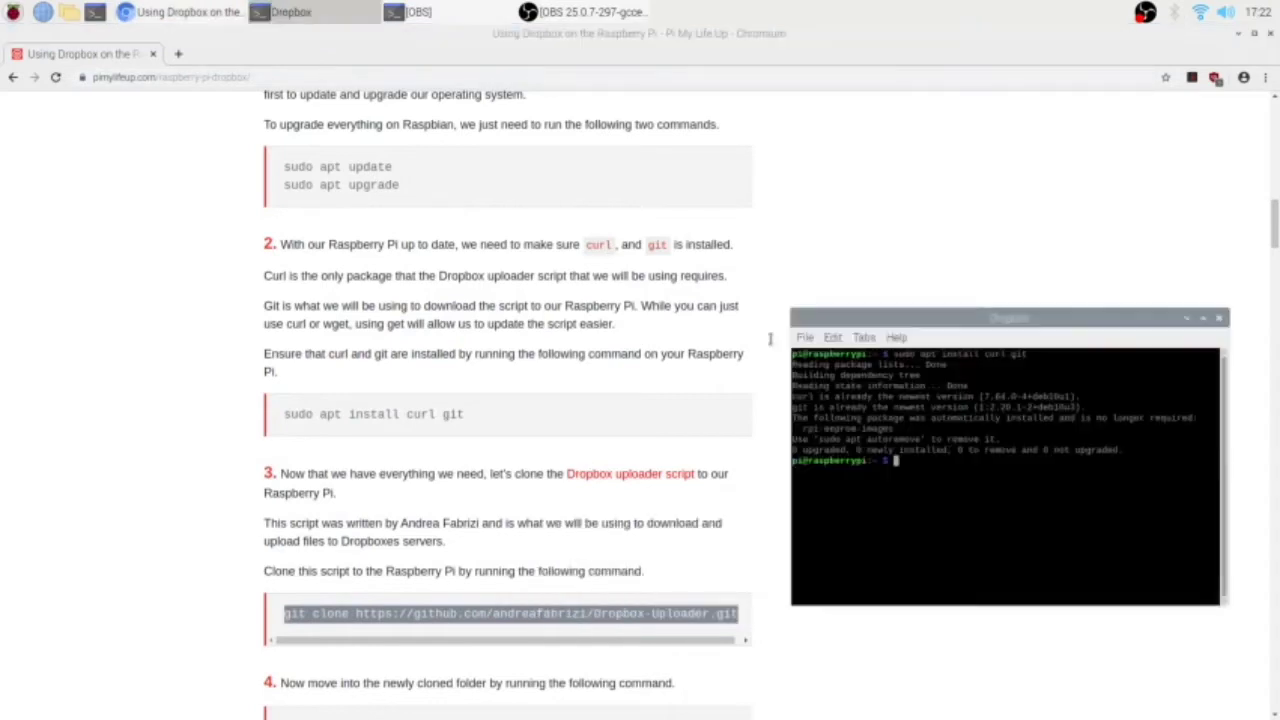
right_click(975, 452)
left_click(990, 520)
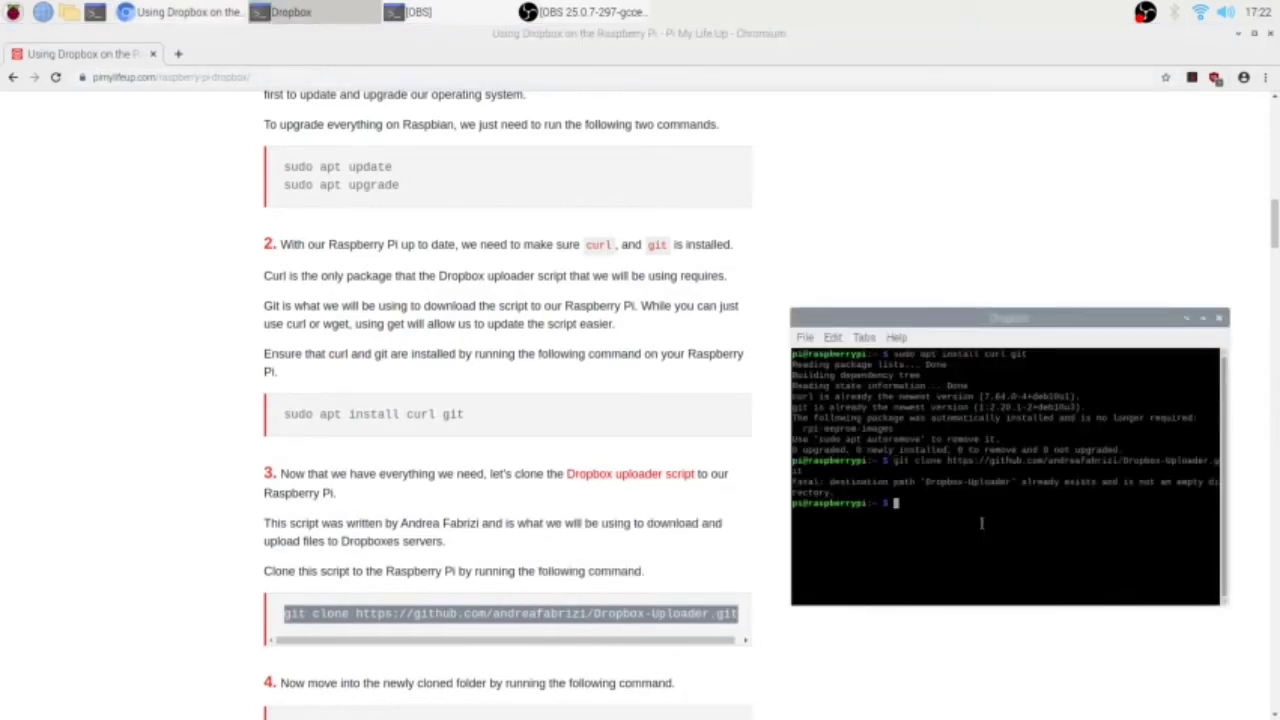
Copy and run 'cd ~/Dropbox-Uploader/' in the terminal.
scroll(362, 630, "down", 3)
triple_click(365, 549)
right_click(364, 548)
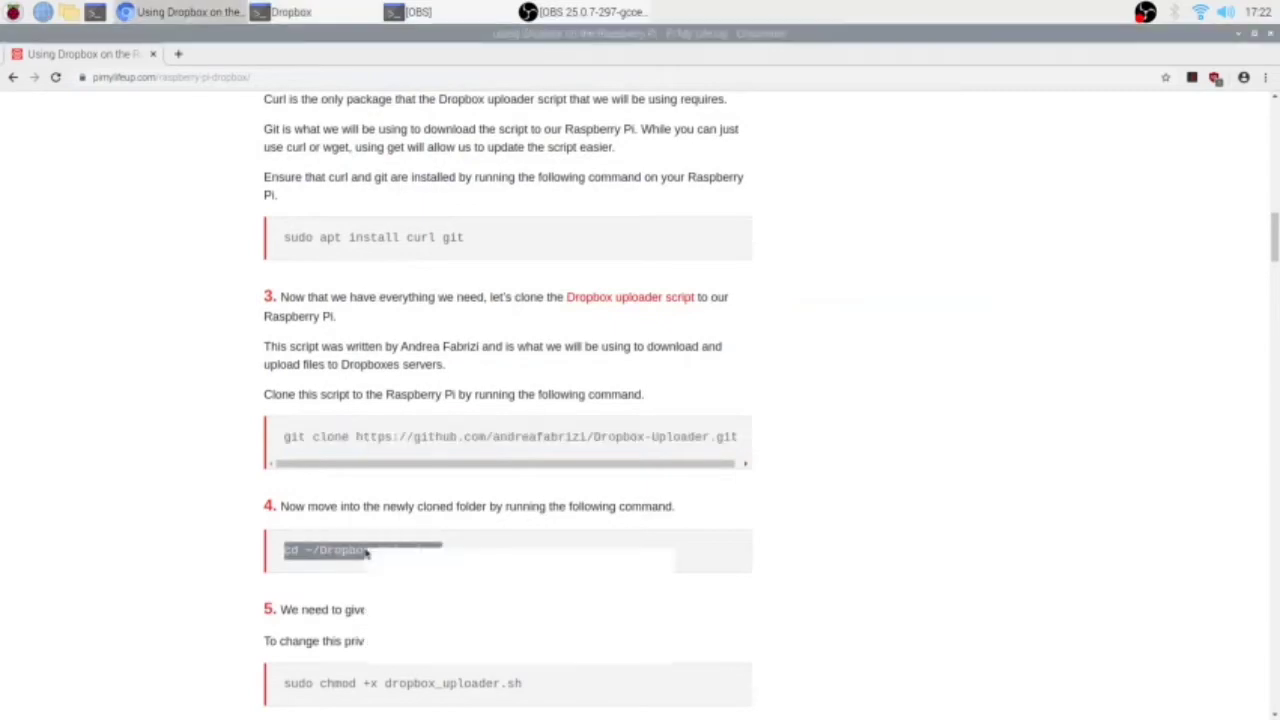
left_click(390, 560)
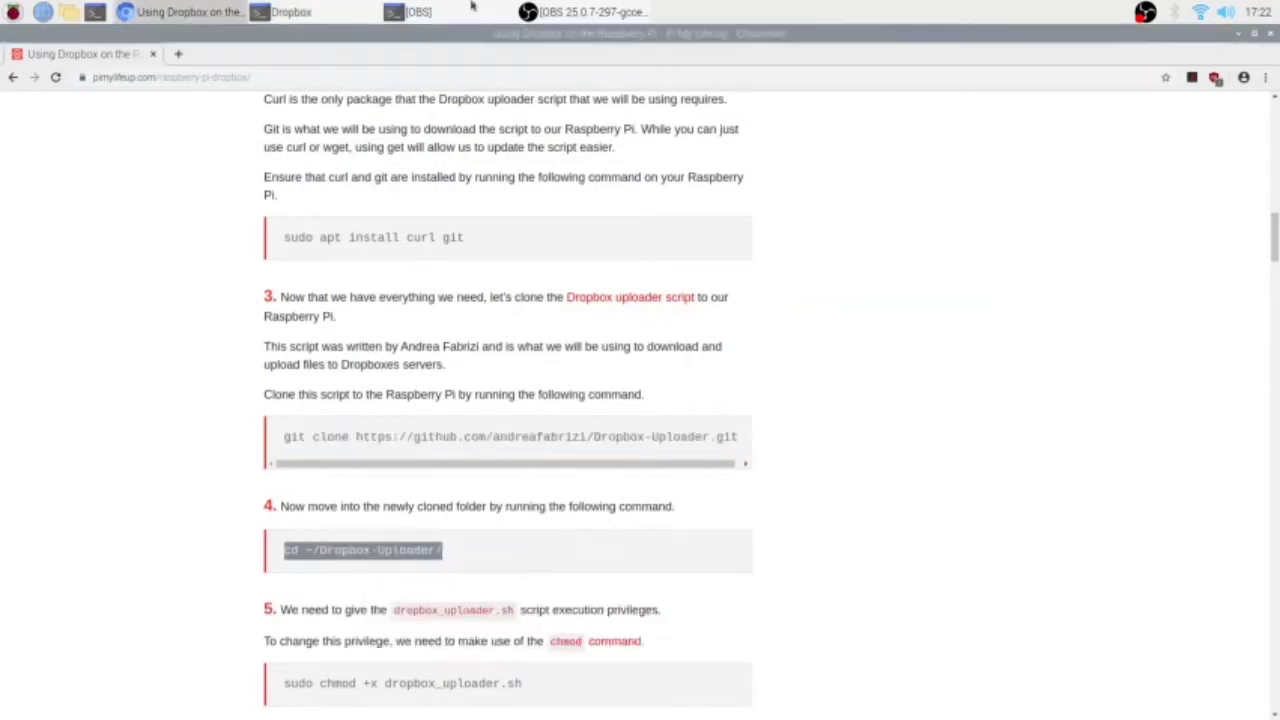
left_click(320, 12)
right_click(866, 408)
left_click(905, 480)
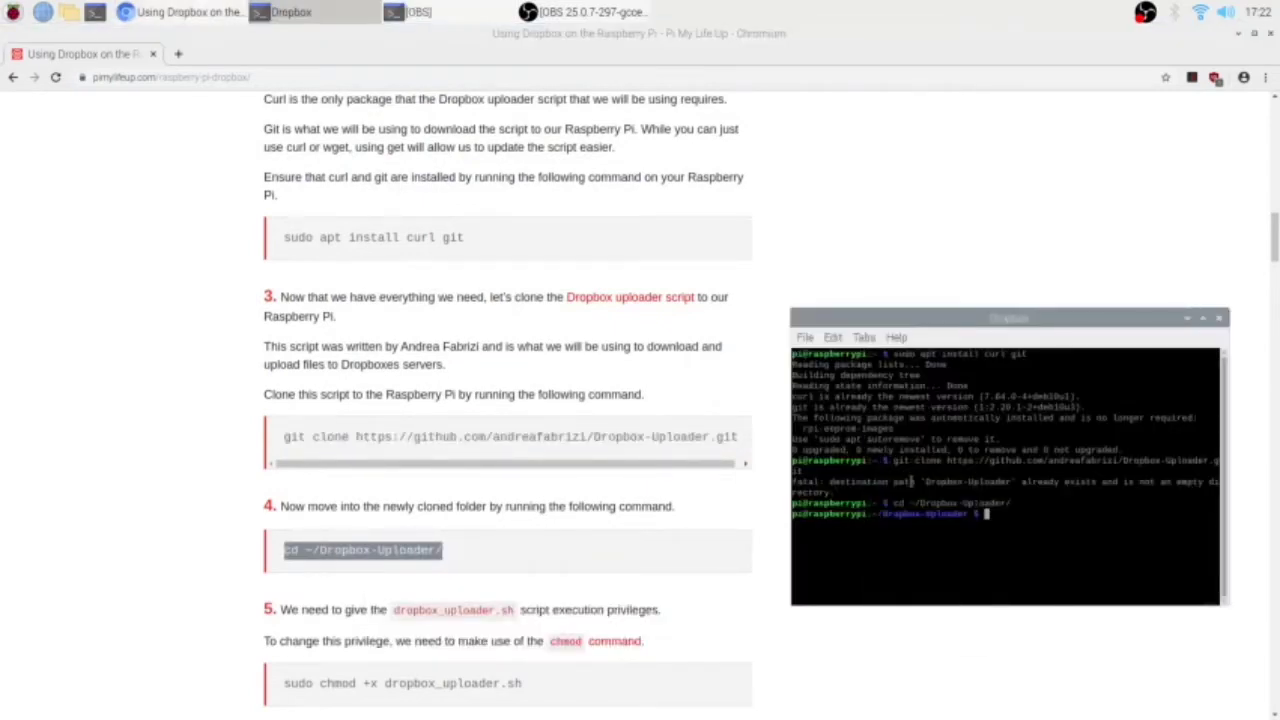
Run 'sudo chmod +x dropbox_uploader.sh' to make the script executable.
scroll(434, 535, "down", 3)
triple_click(434, 541)
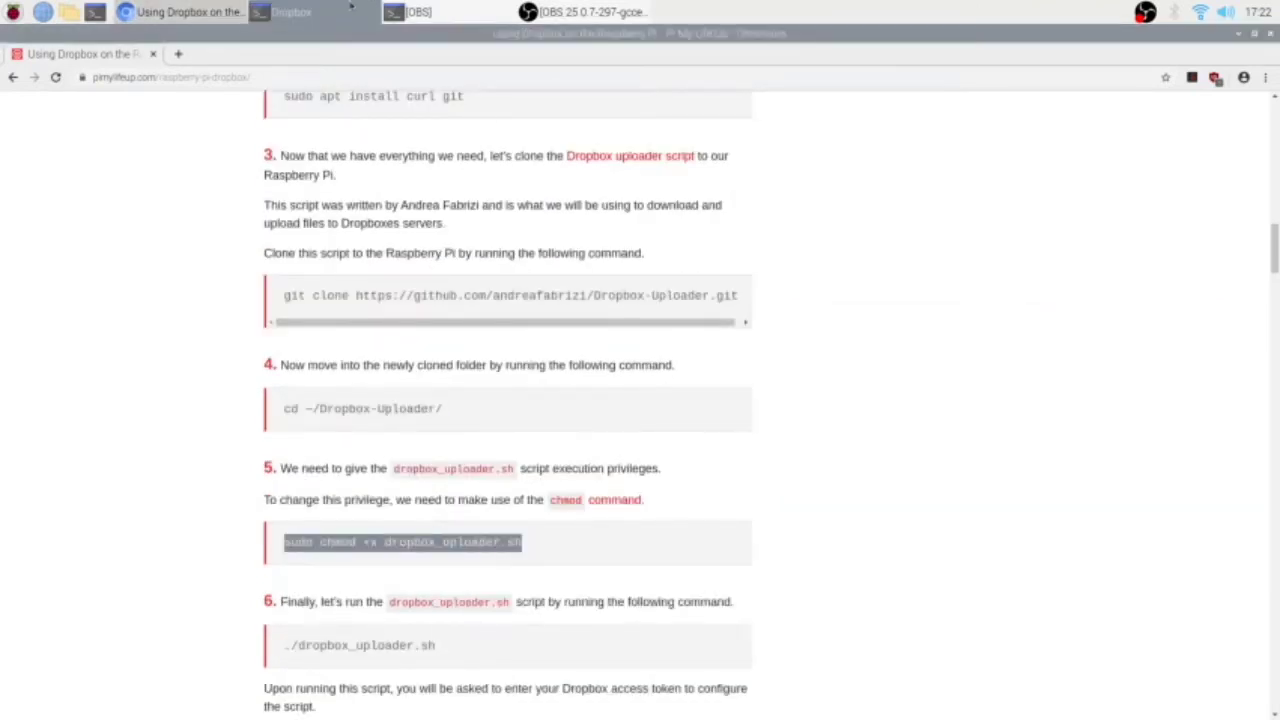
left_click(300, 12)
right_click(978, 282)
left_click(1013, 352)
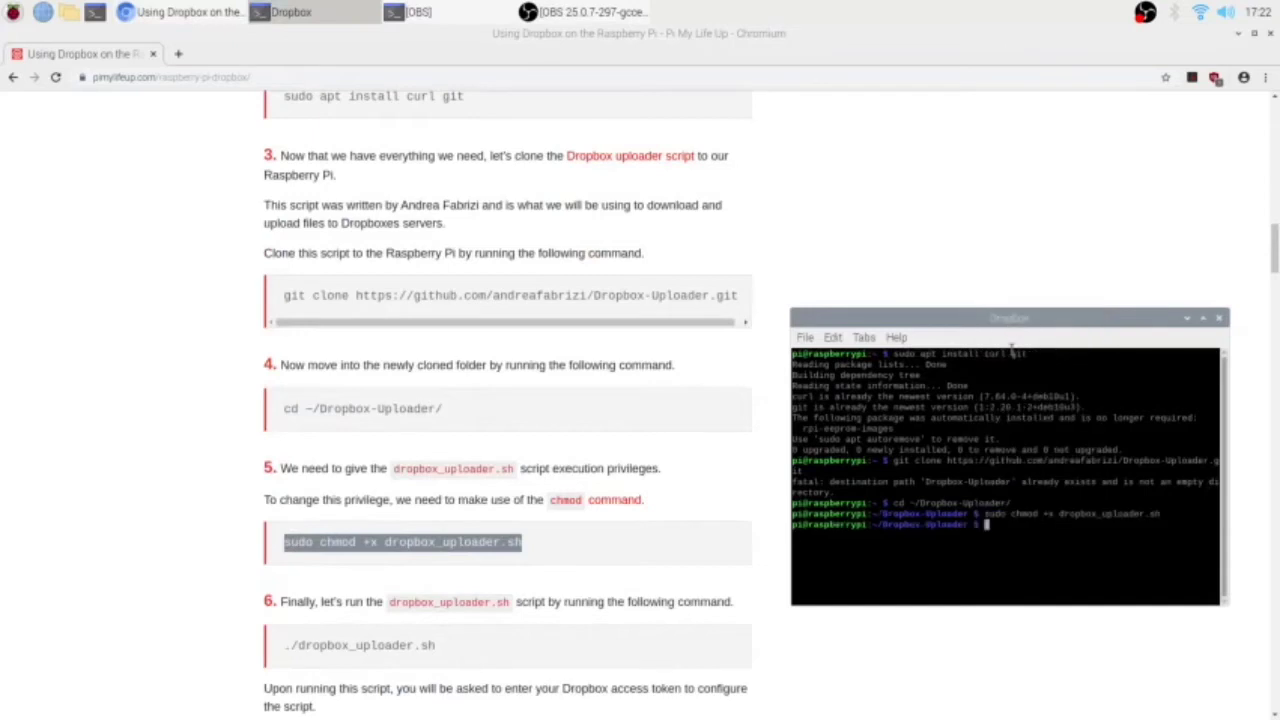
Copy and run './dropbox_uploader.sh' so it prompts for an access token.
double_click(364, 645)
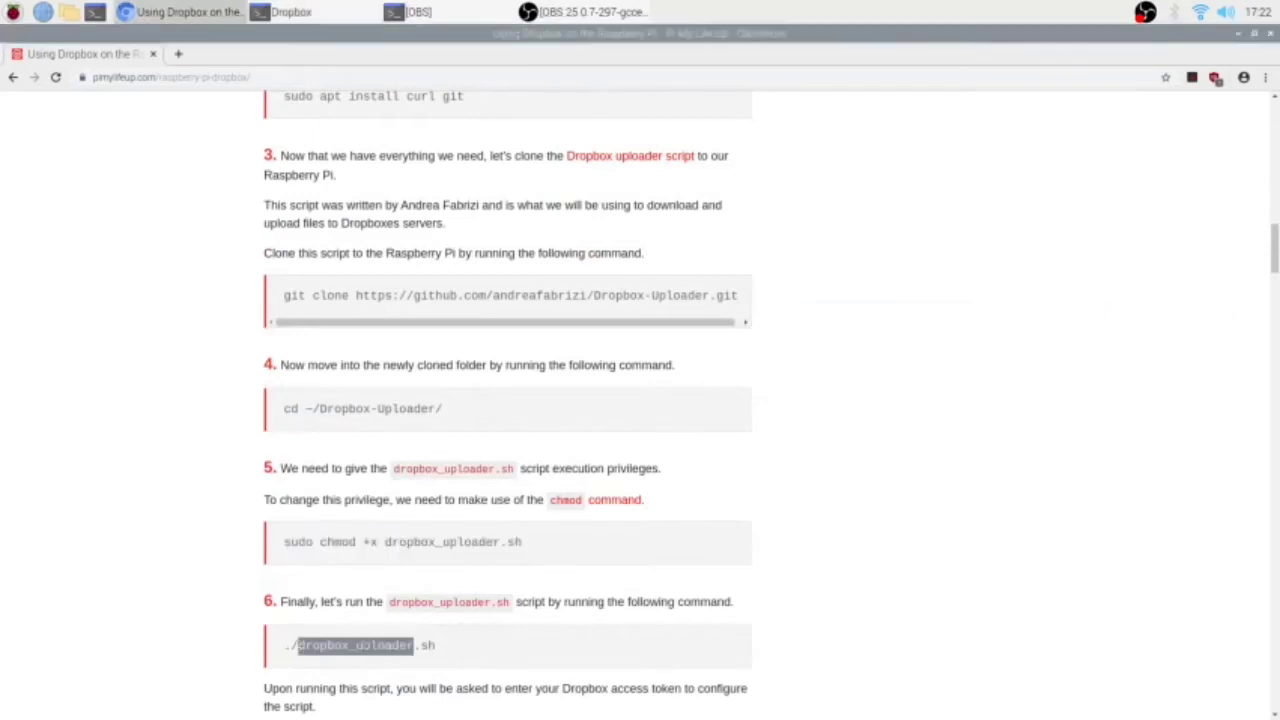
triple_click(364, 645)
right_click(409, 645)
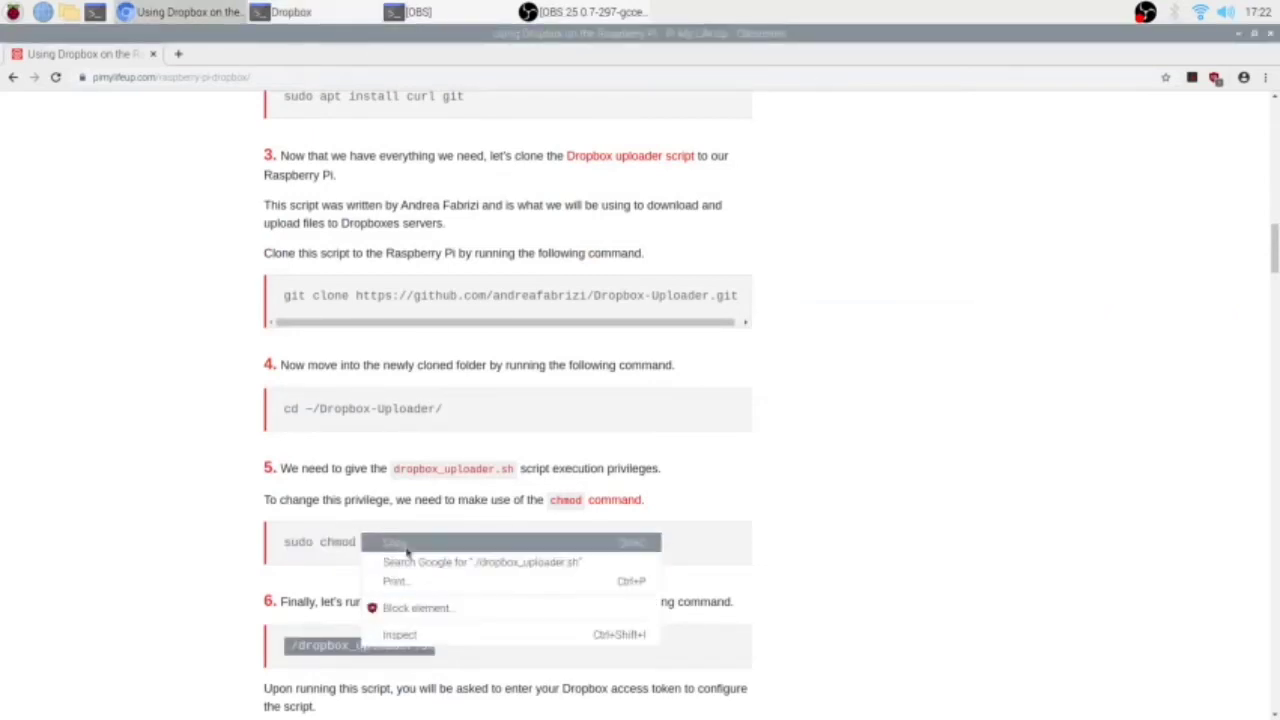
left_click(430, 537)
left_click(300, 12)
right_click(1030, 320)
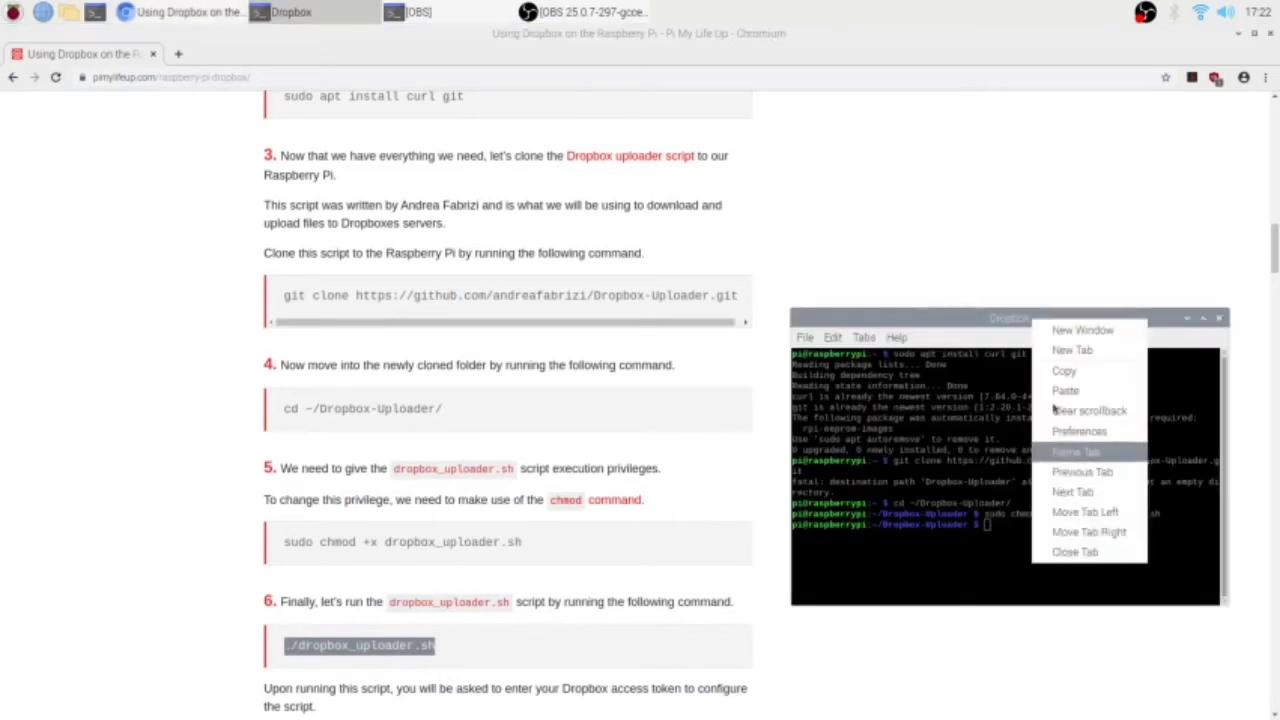
left_click(1049, 393)
scroll(423, 460, "down", 3)
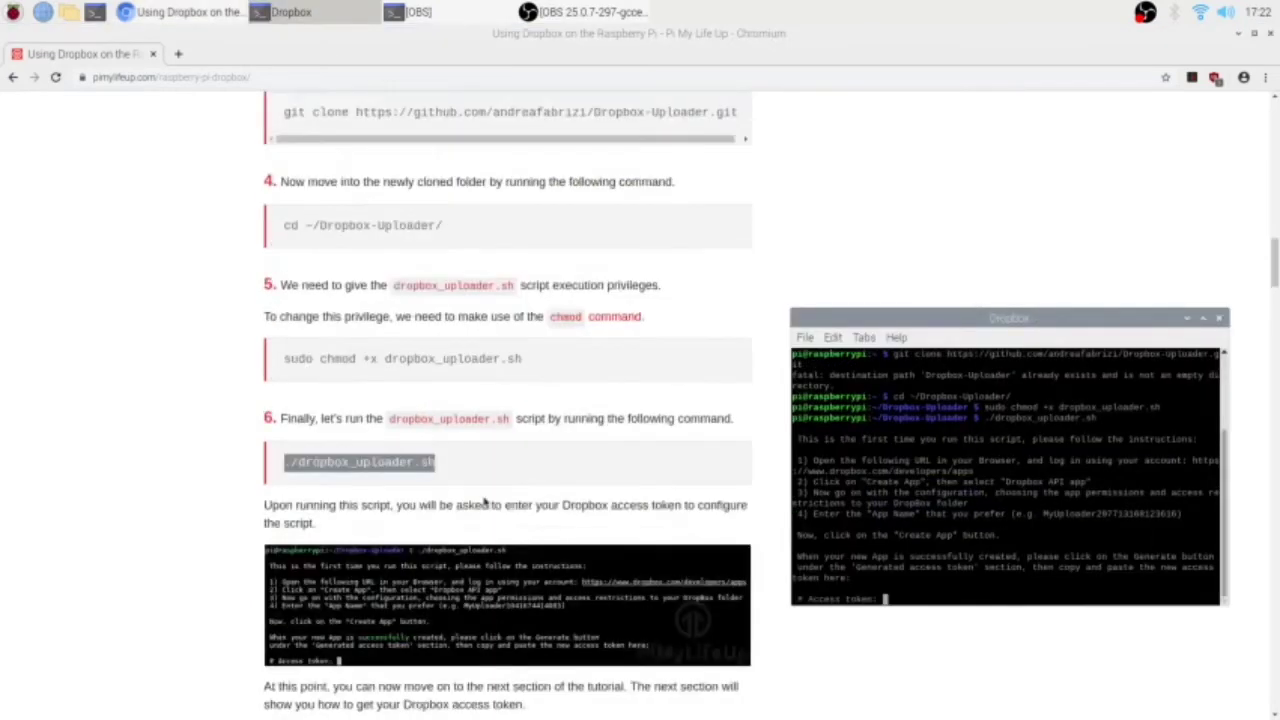
scroll(486, 500, "down", 5)
scroll(535, 533, "down", 2)
Open the Dropbox developers page in a new tab and start creating an app.
right_click(545, 497)
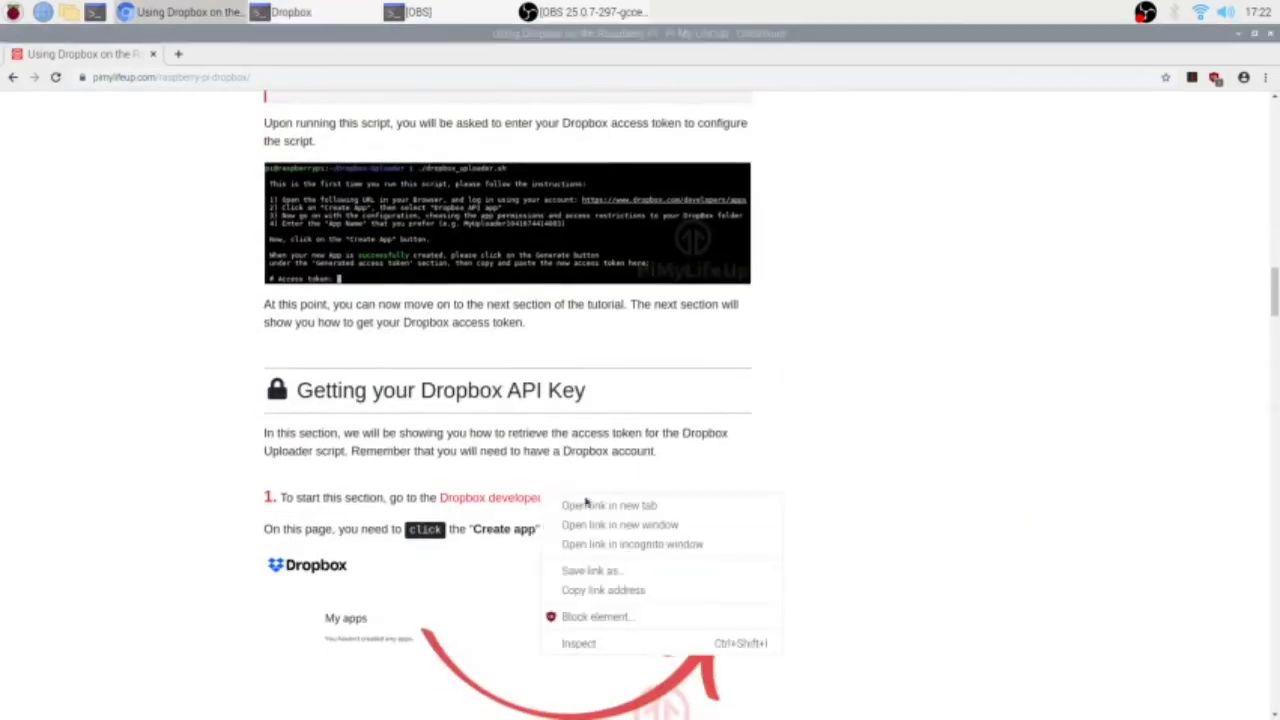
left_click(600, 503)
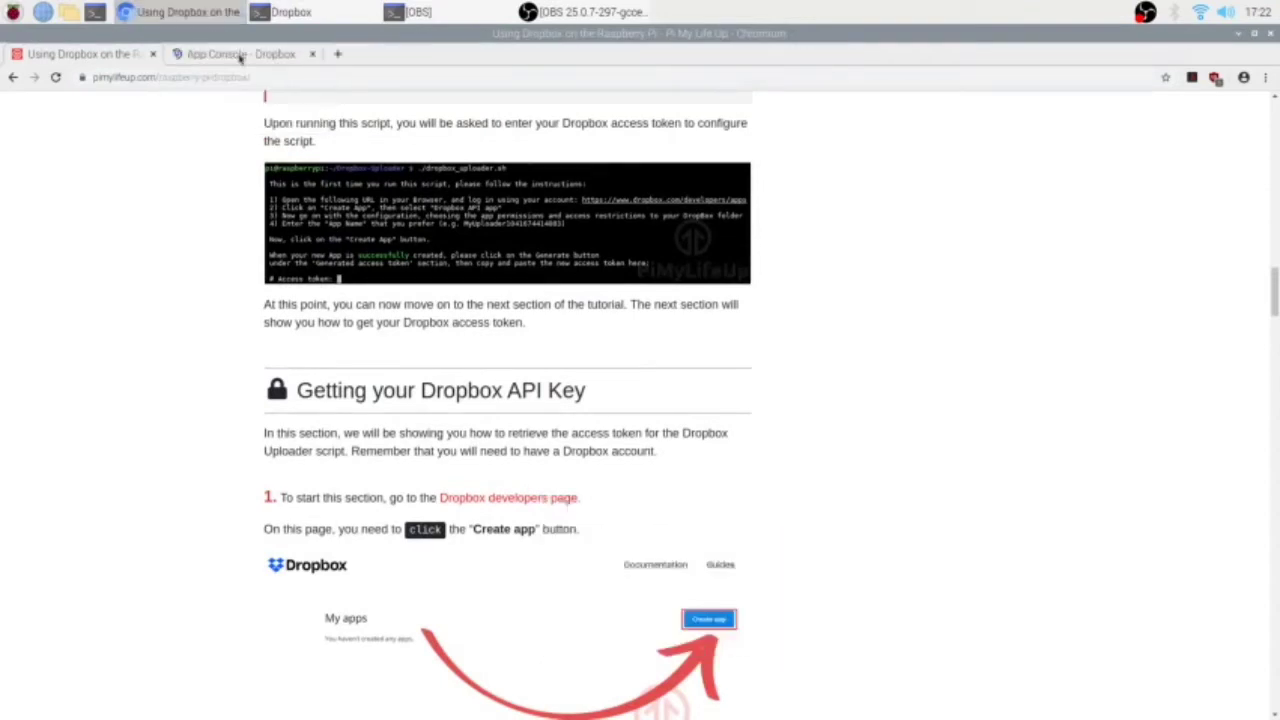
left_click(232, 54)
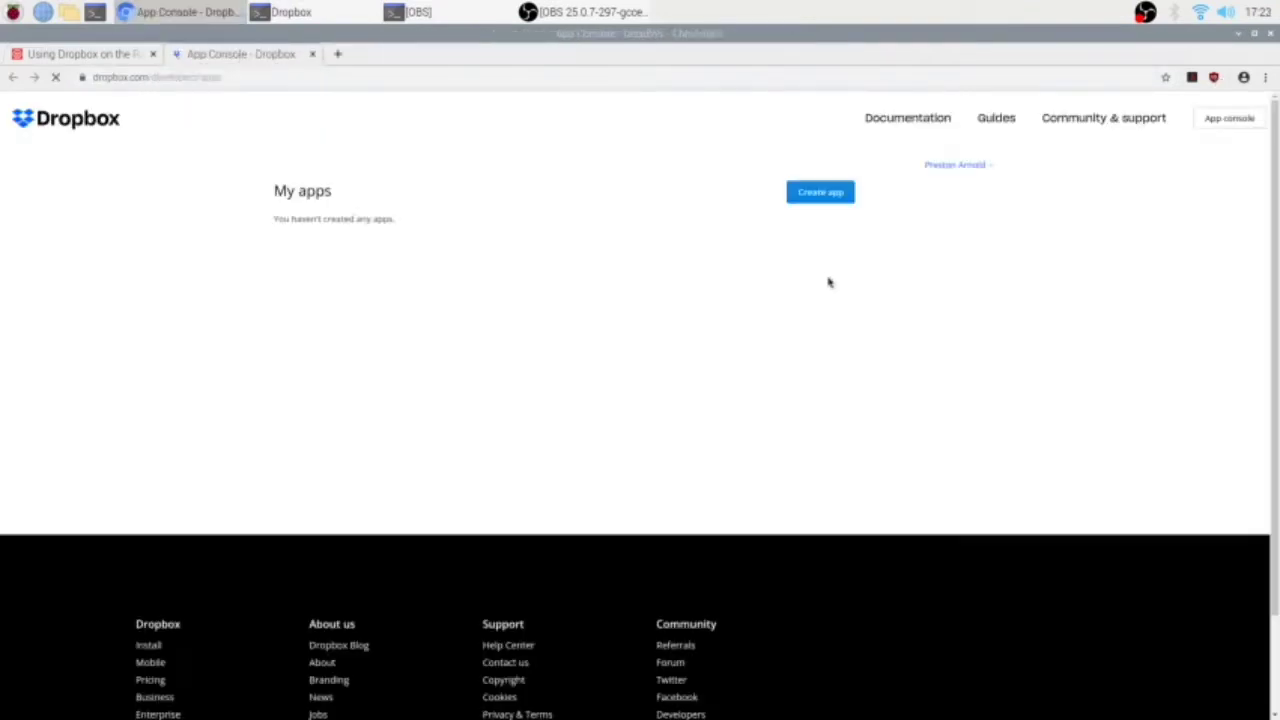
left_click(816, 193)
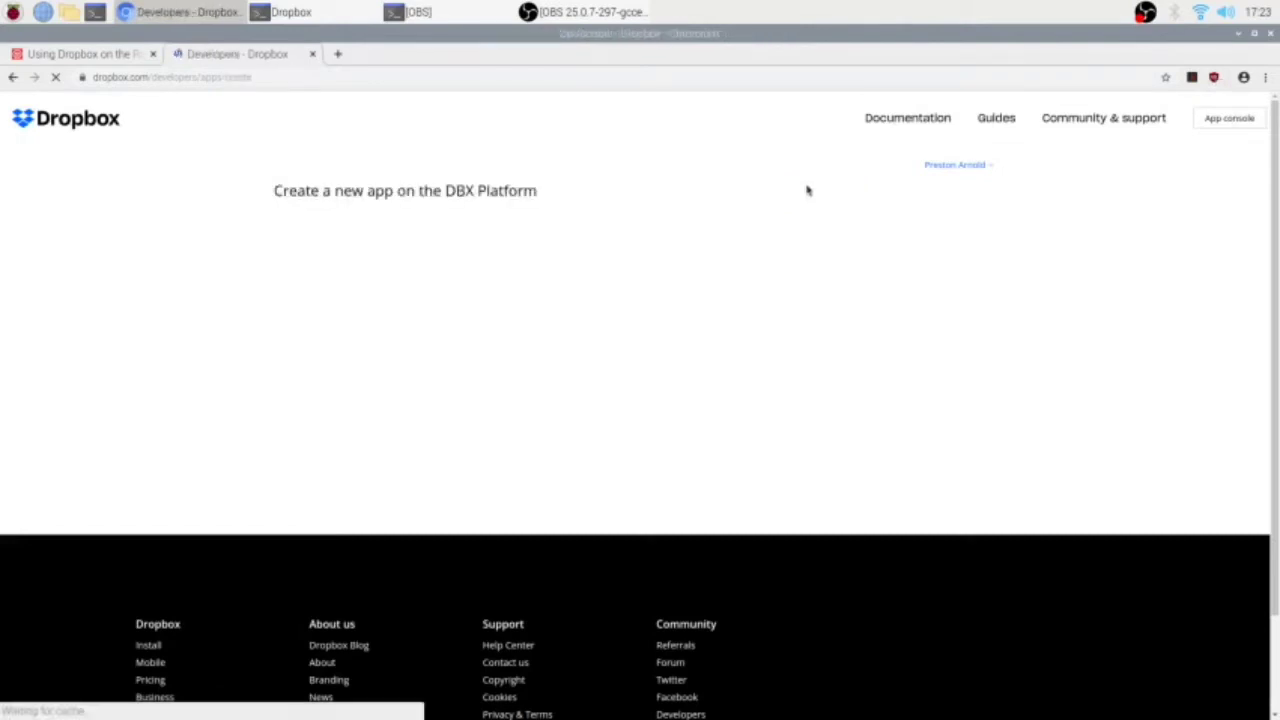
Check the tutorial's next instructions, then return to the new app form.
left_click(108, 53)
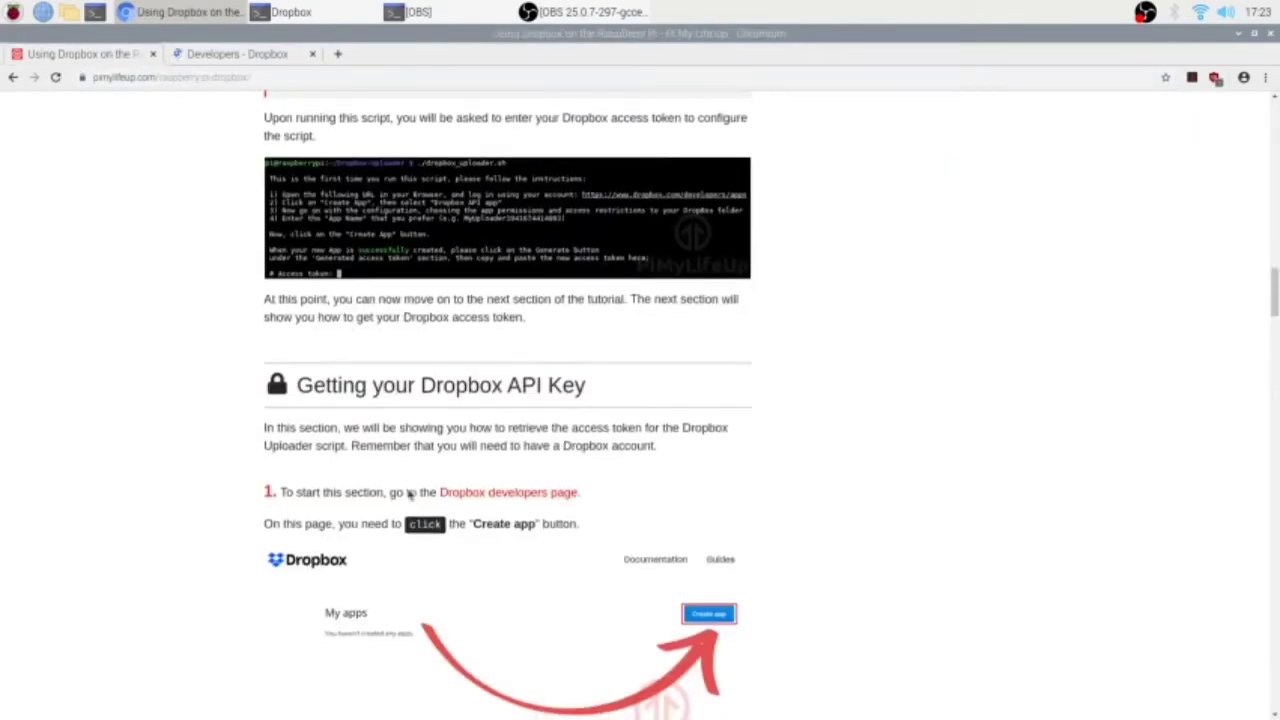
scroll(362, 500, "down", 1)
scroll(415, 447, "down", 3)
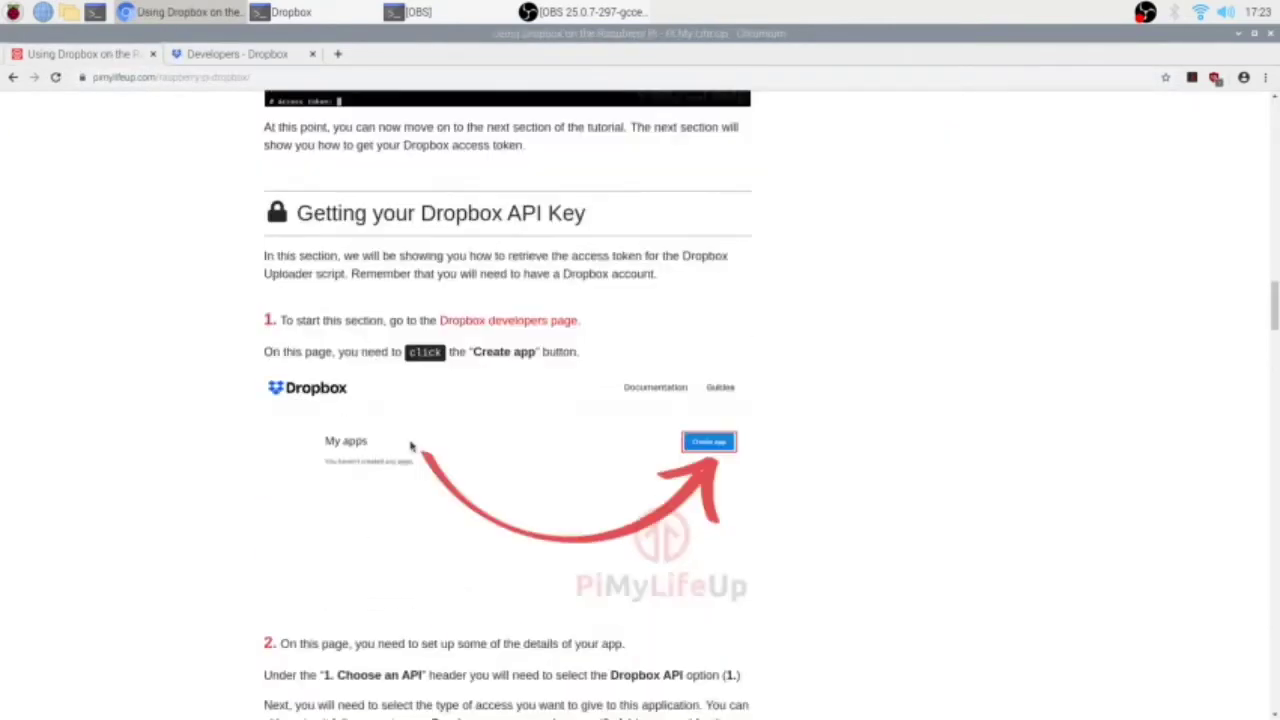
scroll(415, 447, "down", 3)
left_click(268, 55)
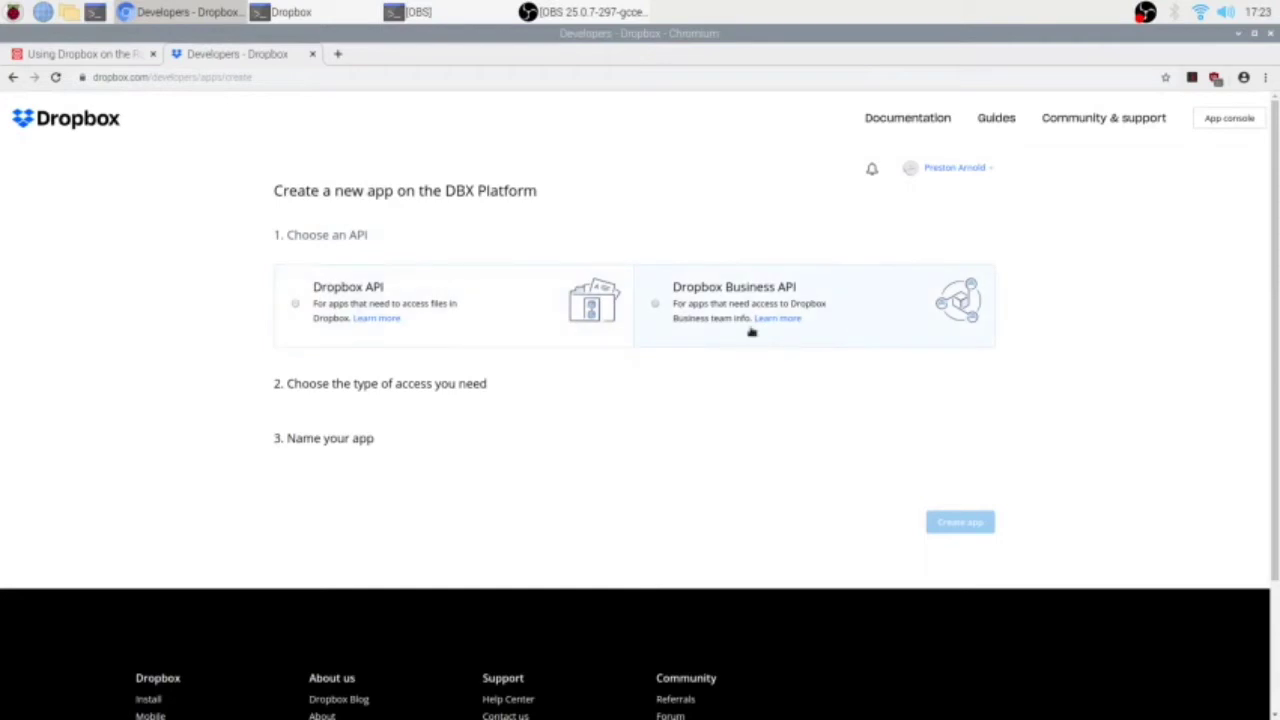
Choose Dropbox API with Full Dropbox access, name the app, accept the terms and submit.
left_click(306, 311)
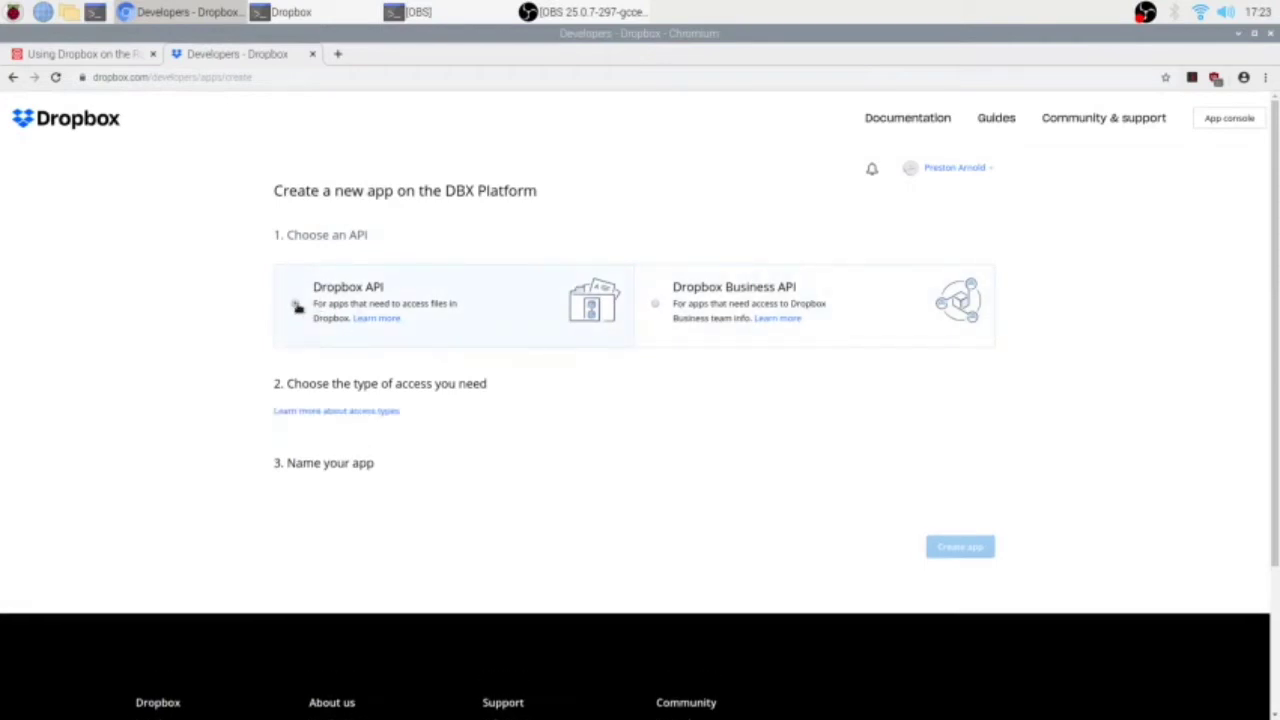
scroll(362, 413, "down", 2)
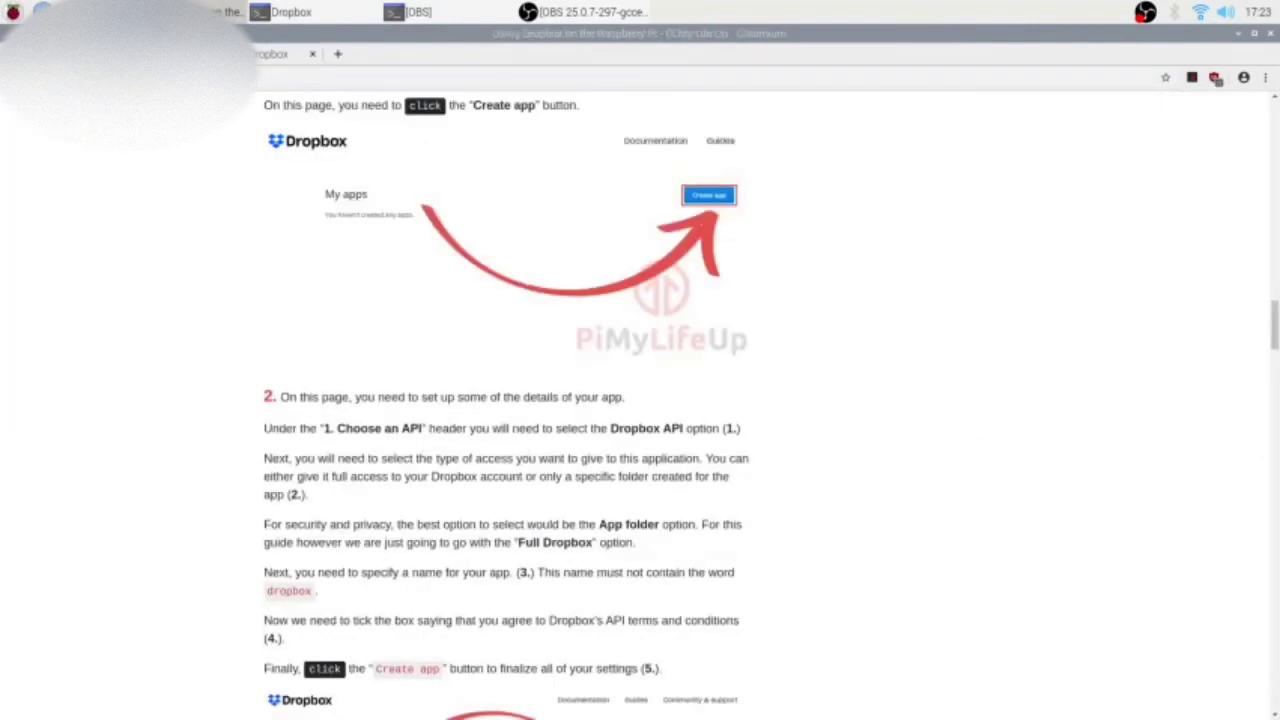
left_click(296, 398)
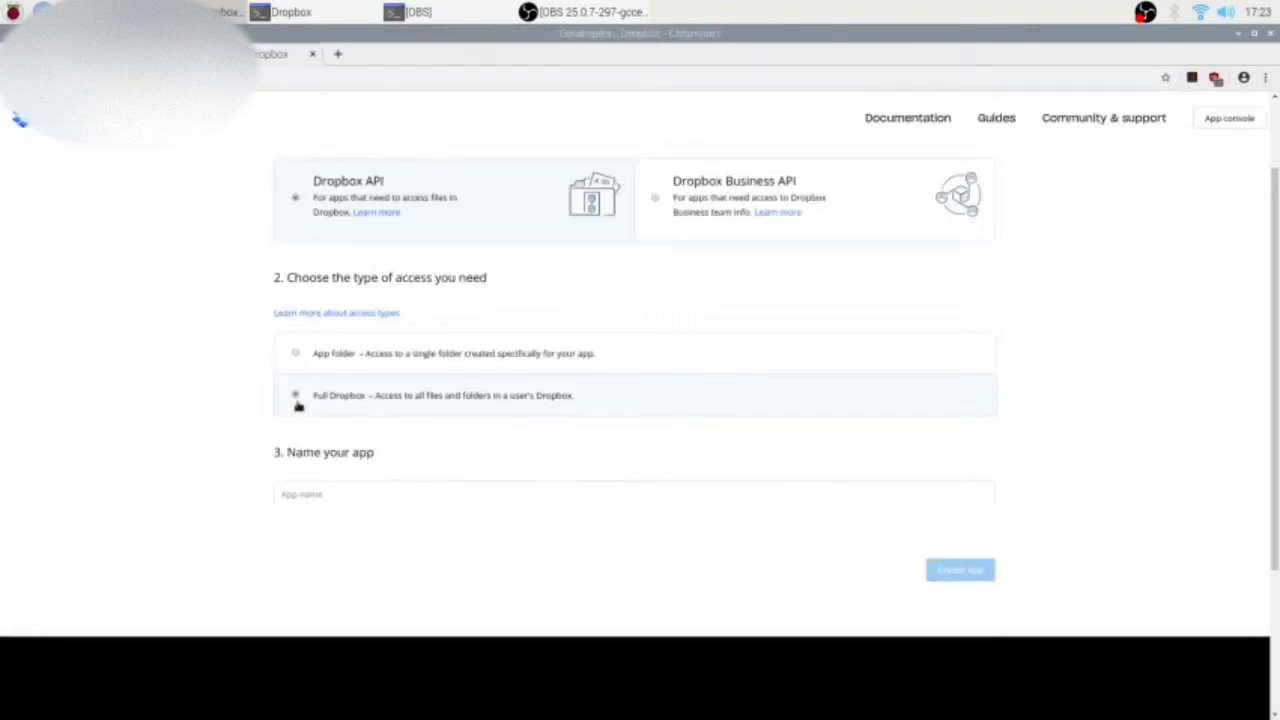
left_click(306, 494)
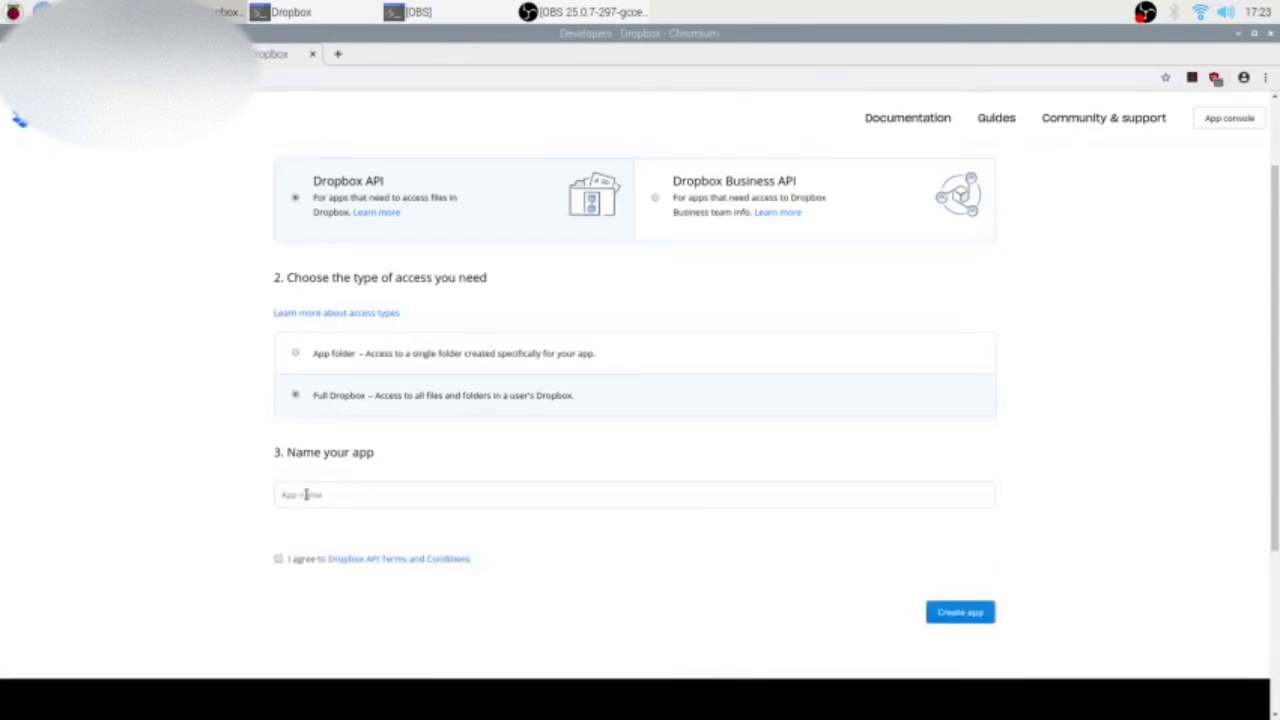
type("d")
left_click(278, 558)
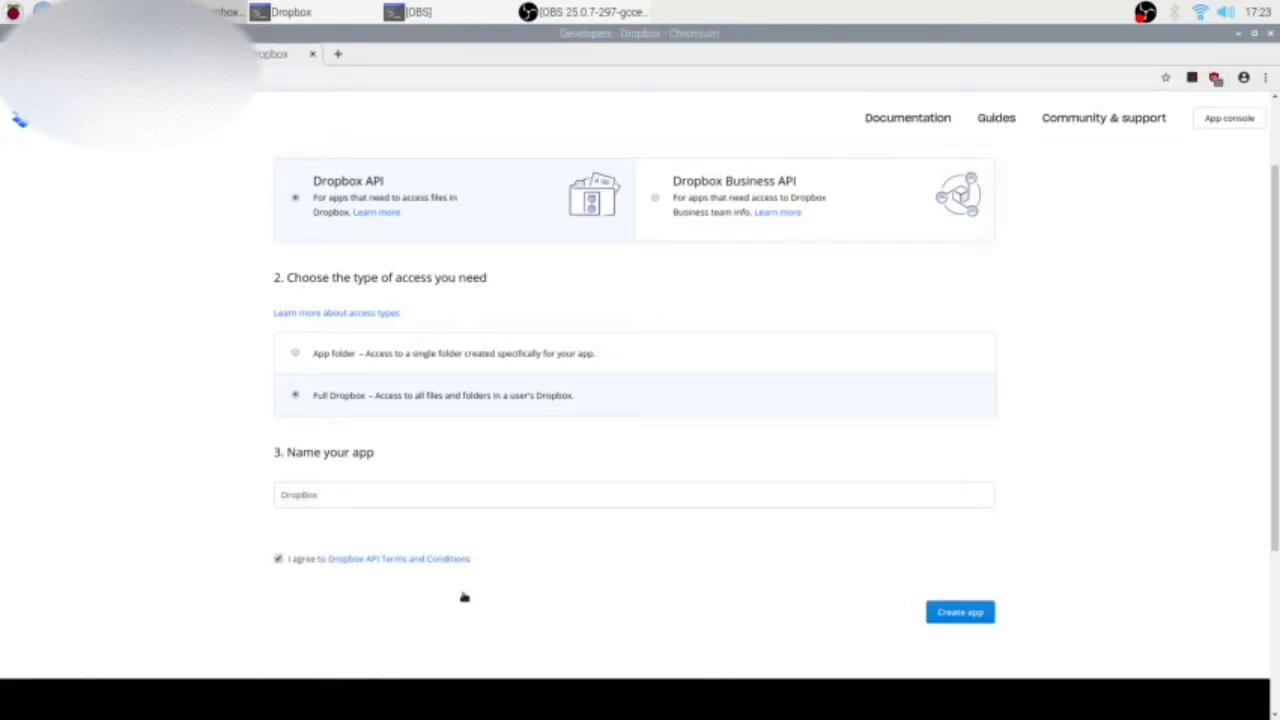
left_click(955, 614)
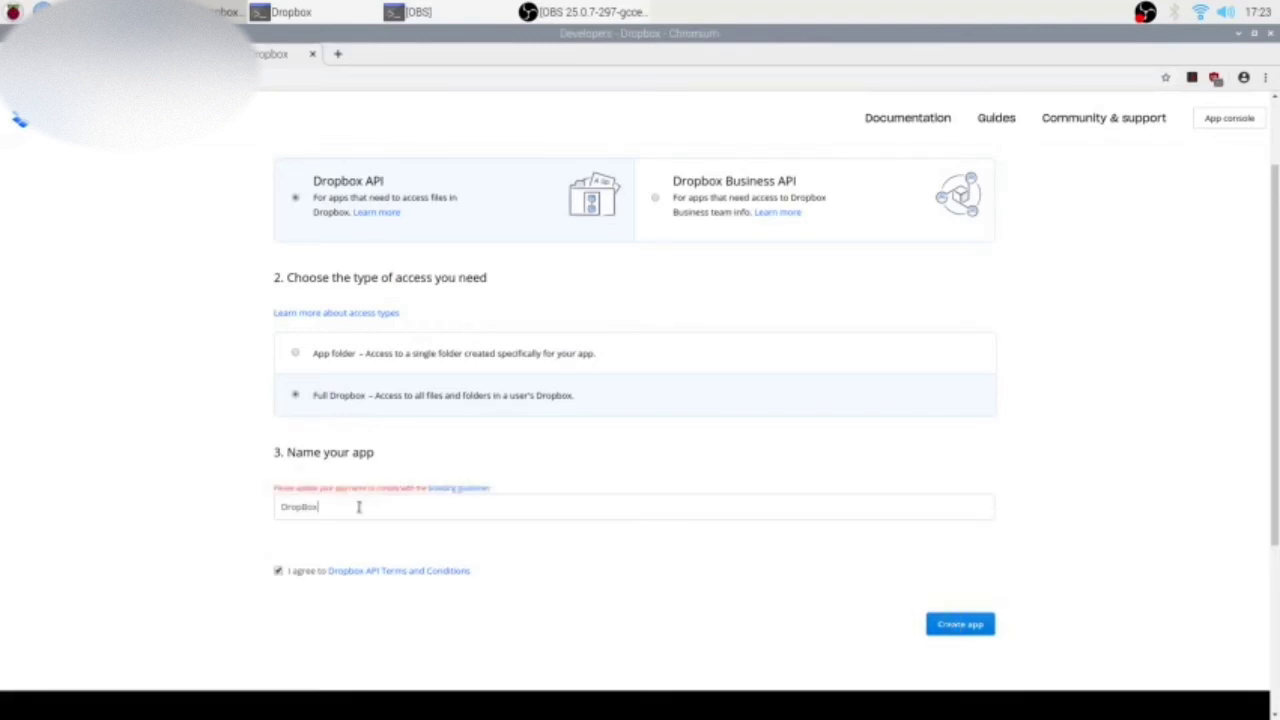
Replace the rejected app name with one starting 'Storage' and create the app.
key("BackSpace")
key("BackSpace")
key("BackSpace")
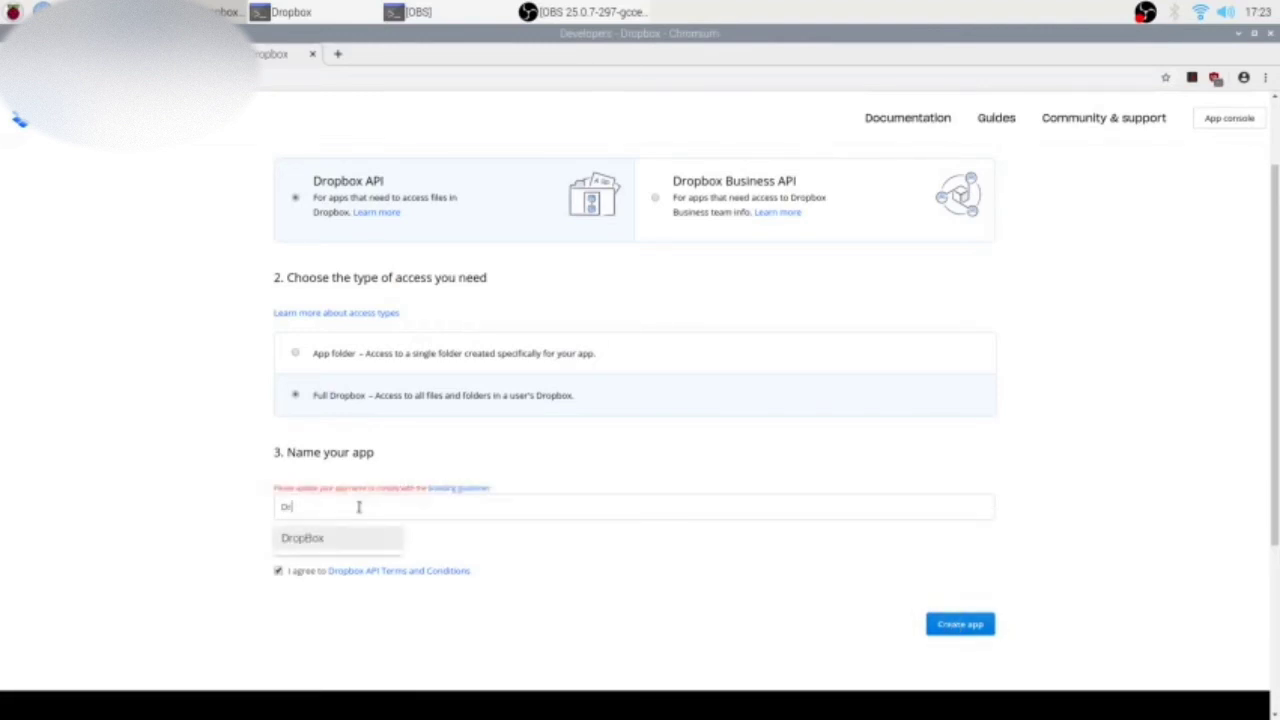
key("BackSpace")
key("BackSpace")
type("s")
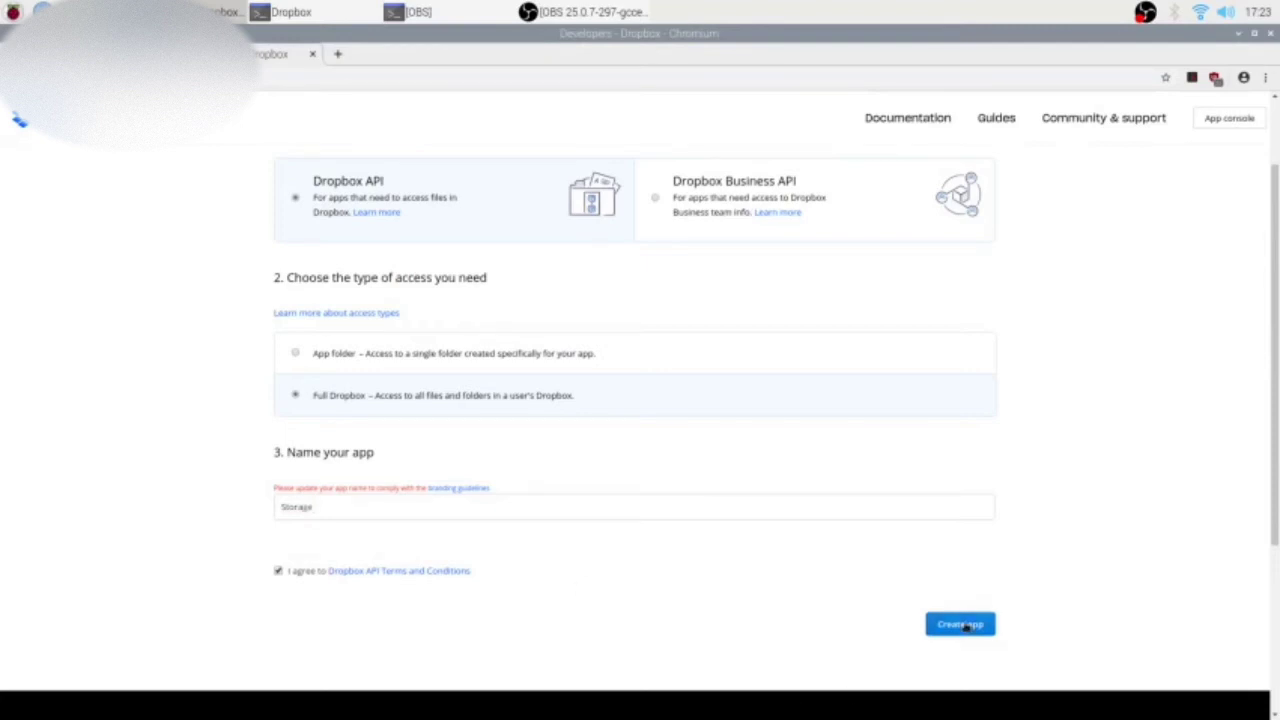
left_click(963, 625)
left_click(339, 516)
type("Preston")
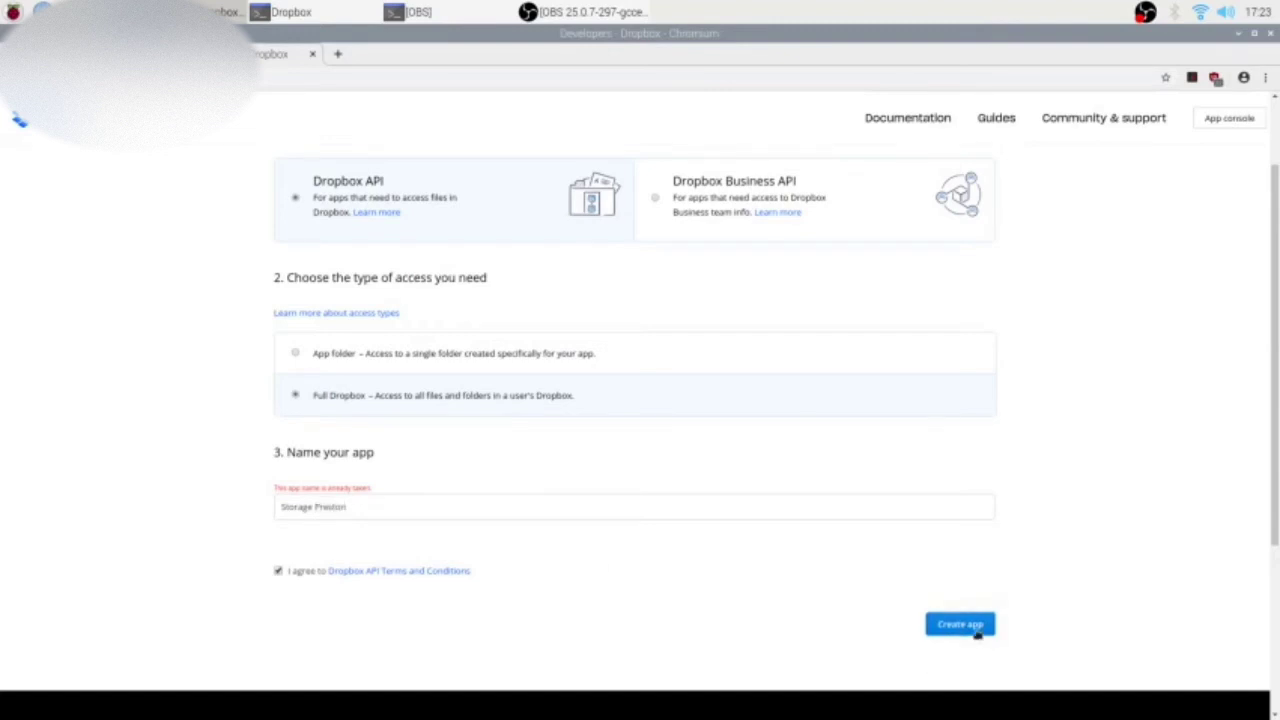
left_click(968, 628)
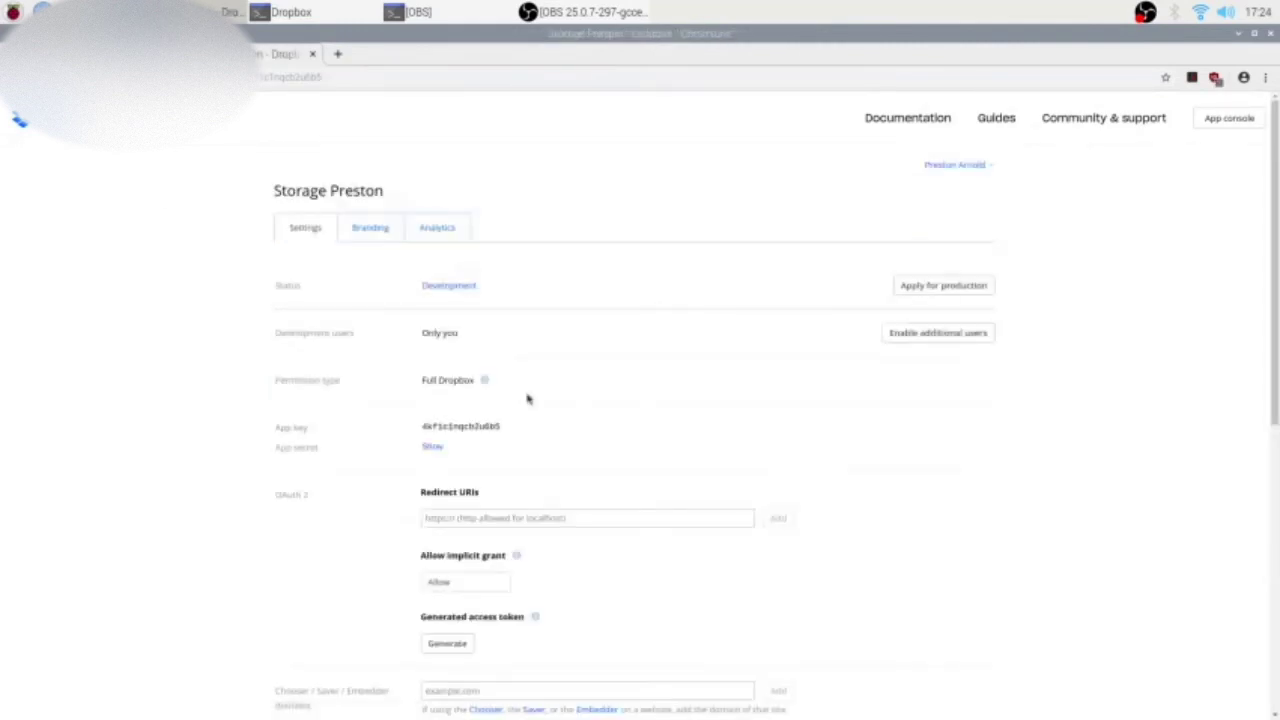
Read the tutorial's access token instructions, then return to the app's settings page.
key("ctrl+shift+Tab")
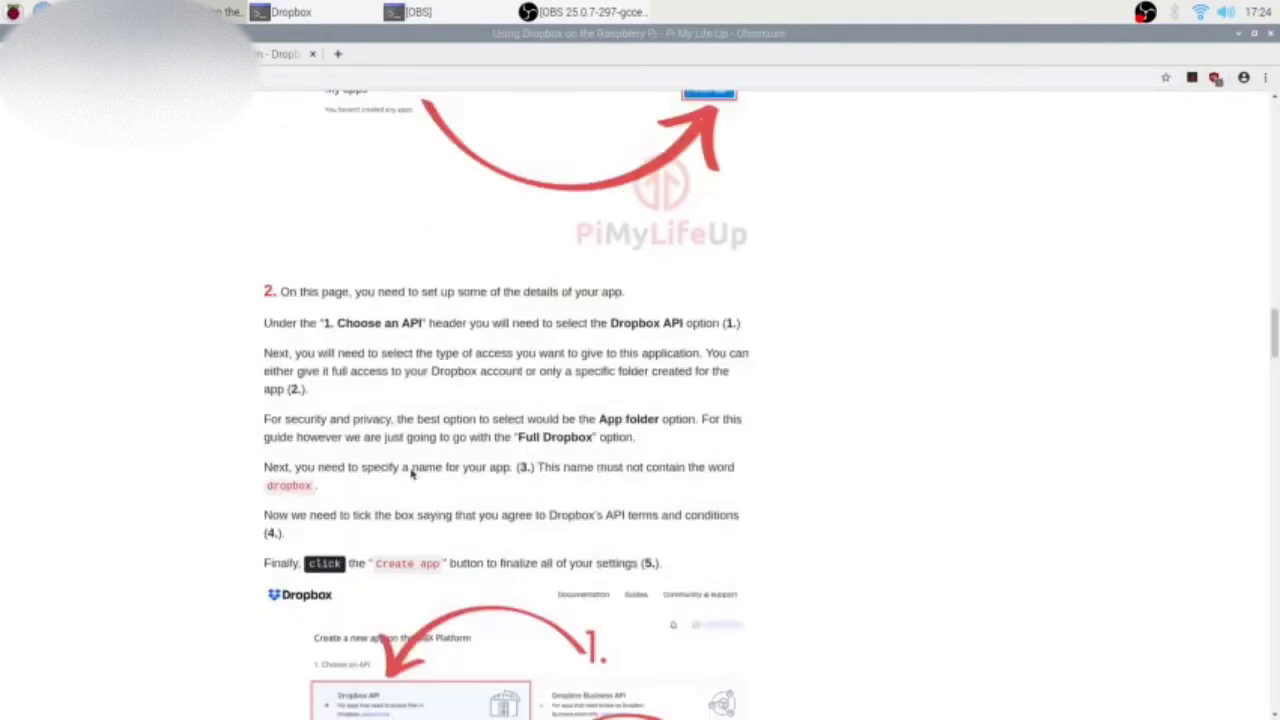
scroll(411, 474, "down", 3)
scroll(411, 474, "down", 2)
scroll(411, 474, "down", 10)
scroll(411, 474, "down", 1)
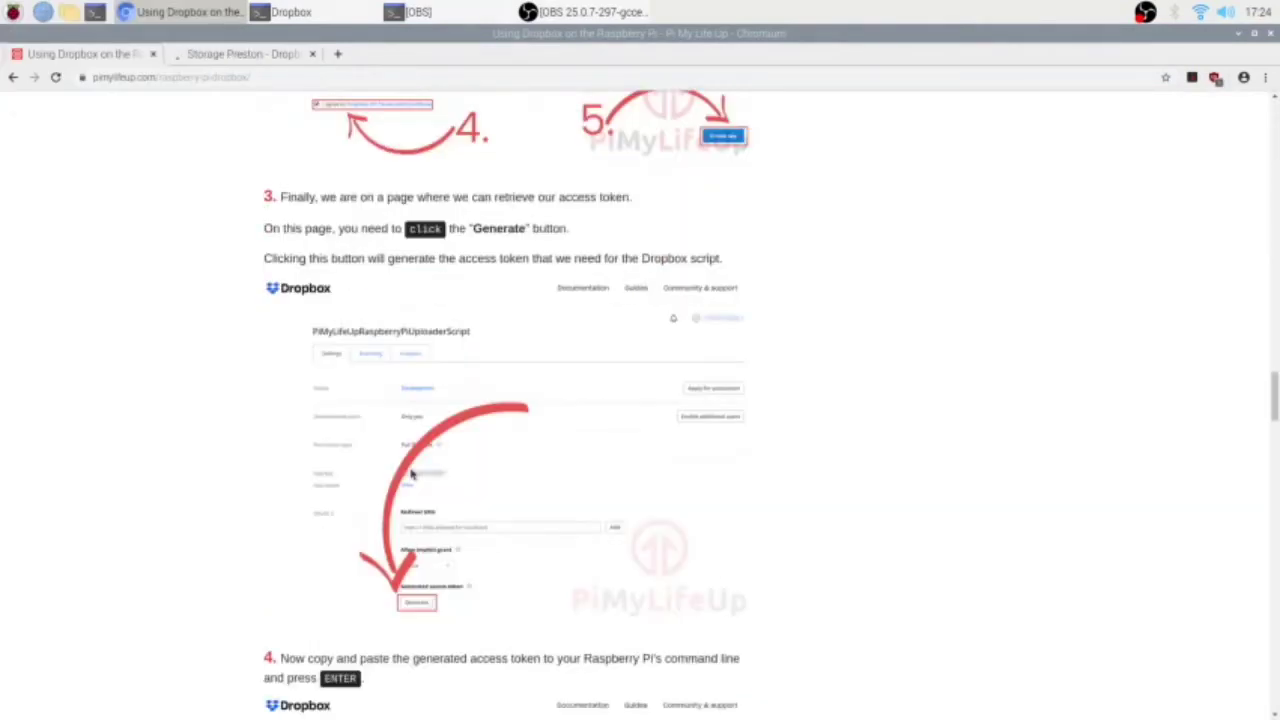
scroll(411, 474, "down", 1)
left_click(245, 53)
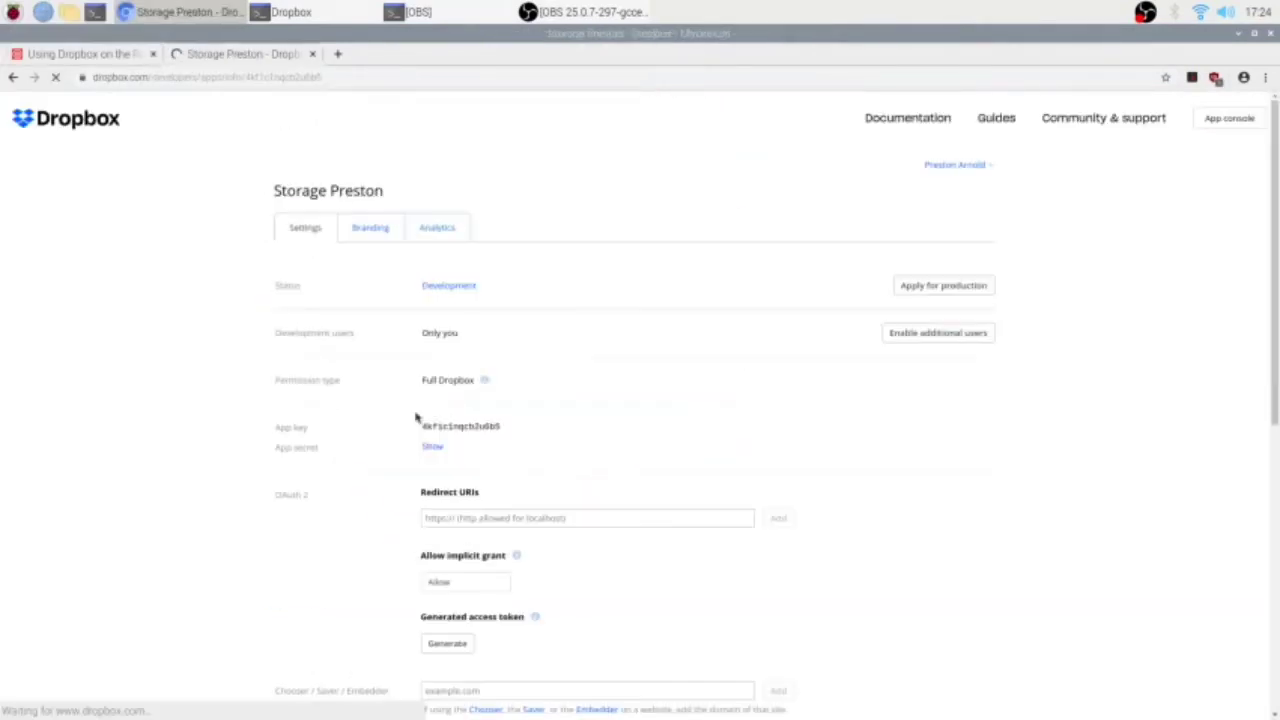
scroll(430, 520, "down", 4)
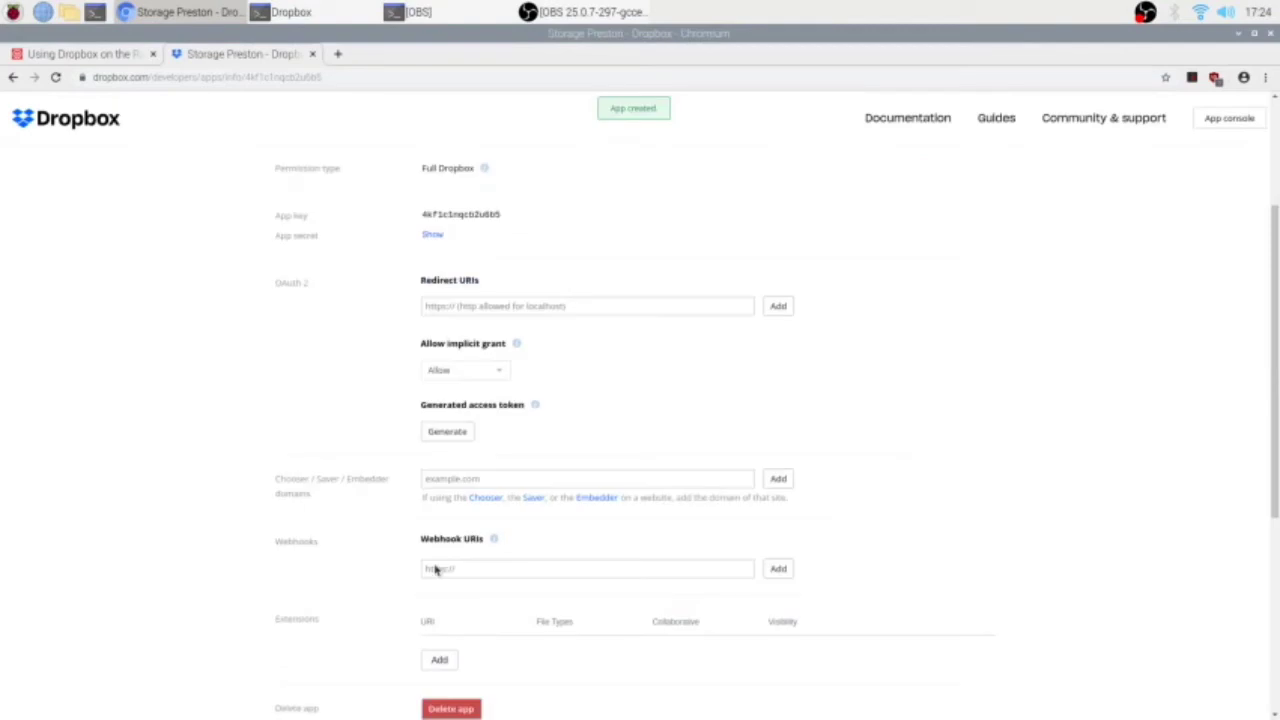
Generate the app's access token, copy it and go back to the tutorial.
left_click(447, 431)
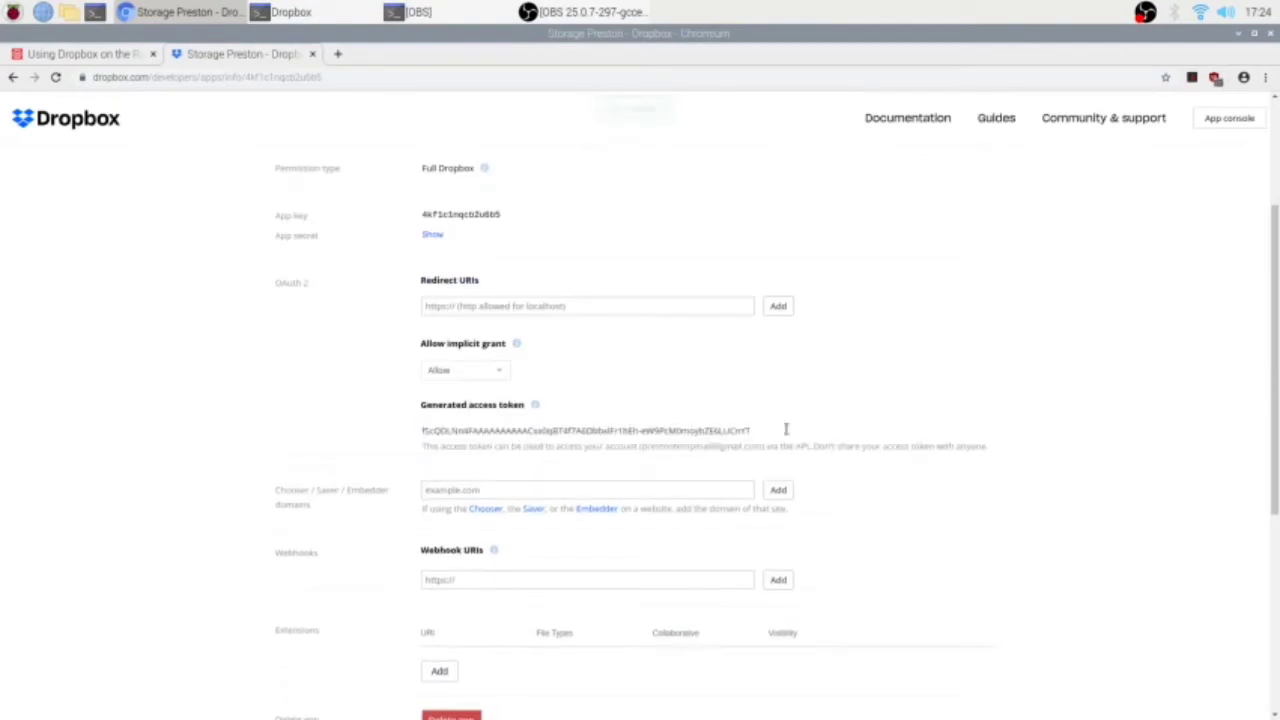
mouse_move(772, 430)
left_mouse_down()
mouse_move(442, 429)
mouse_move(393, 417)
left_mouse_up()
right_click(455, 429)
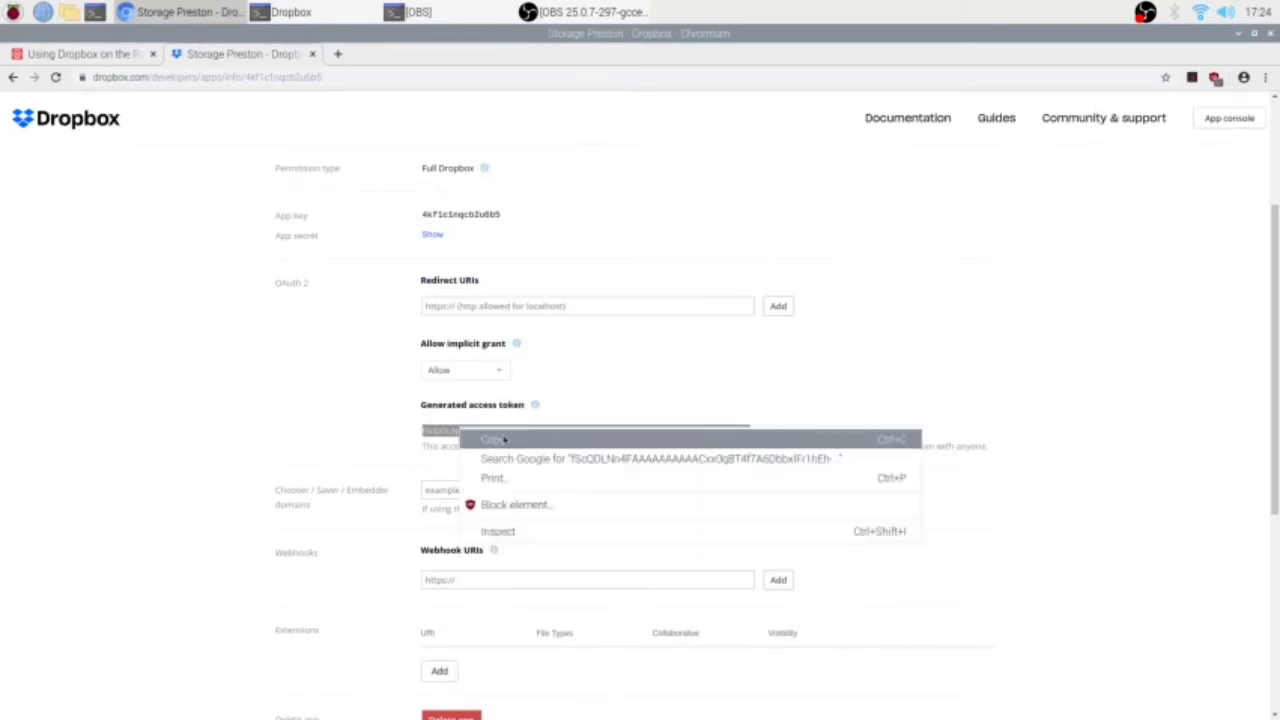
left_click(505, 437)
left_click(84, 57)
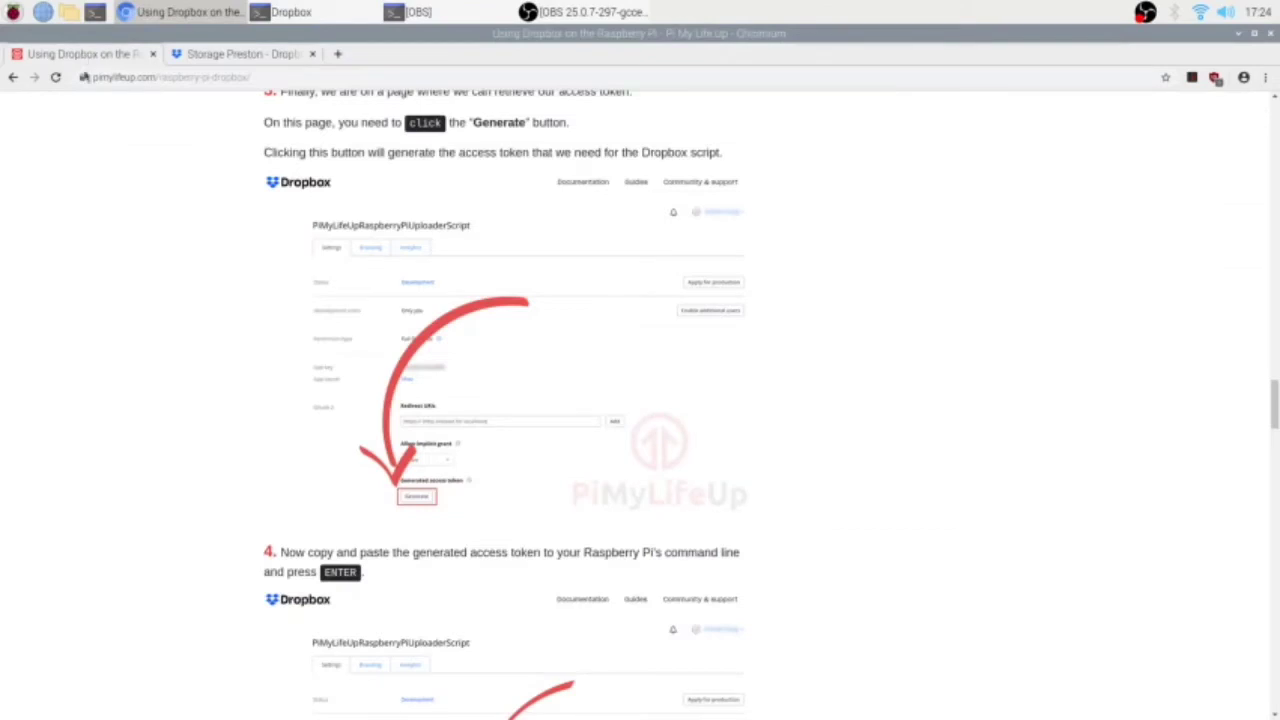
Paste the copied access token at the terminal prompt and confirm it to save the configuration.
scroll(262, 407, "down", 5)
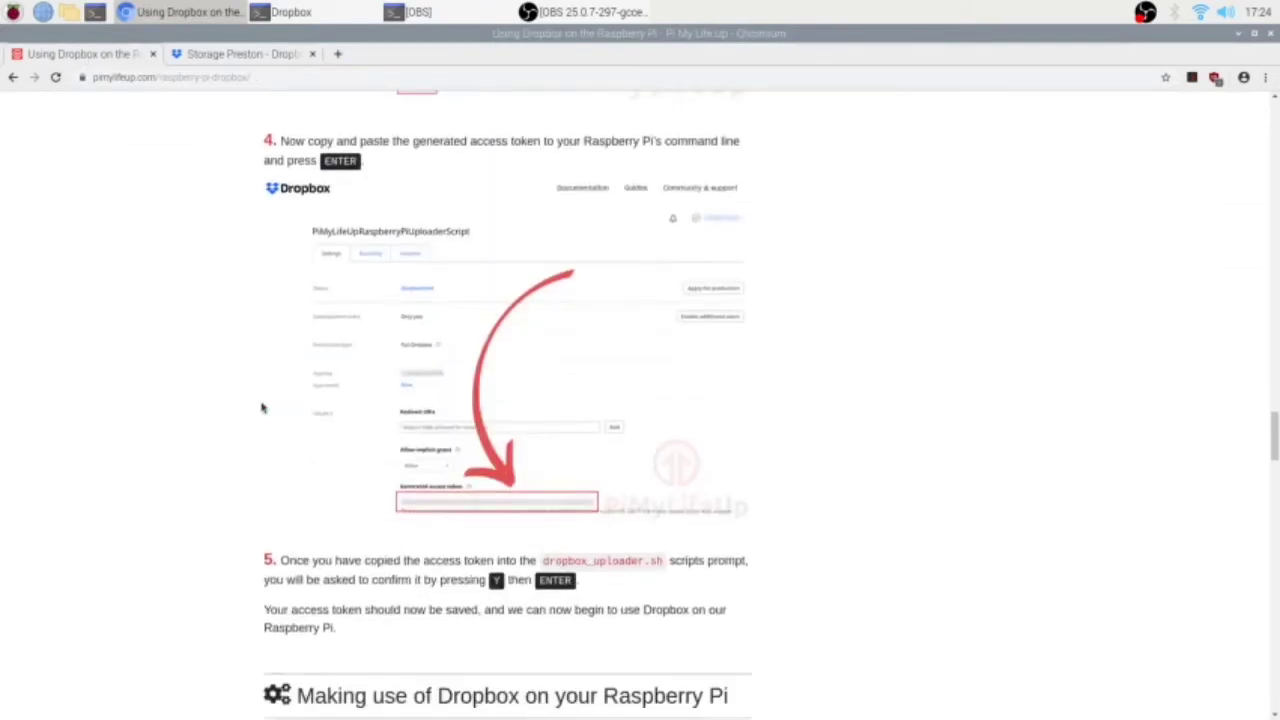
scroll(263, 406, "down", 1)
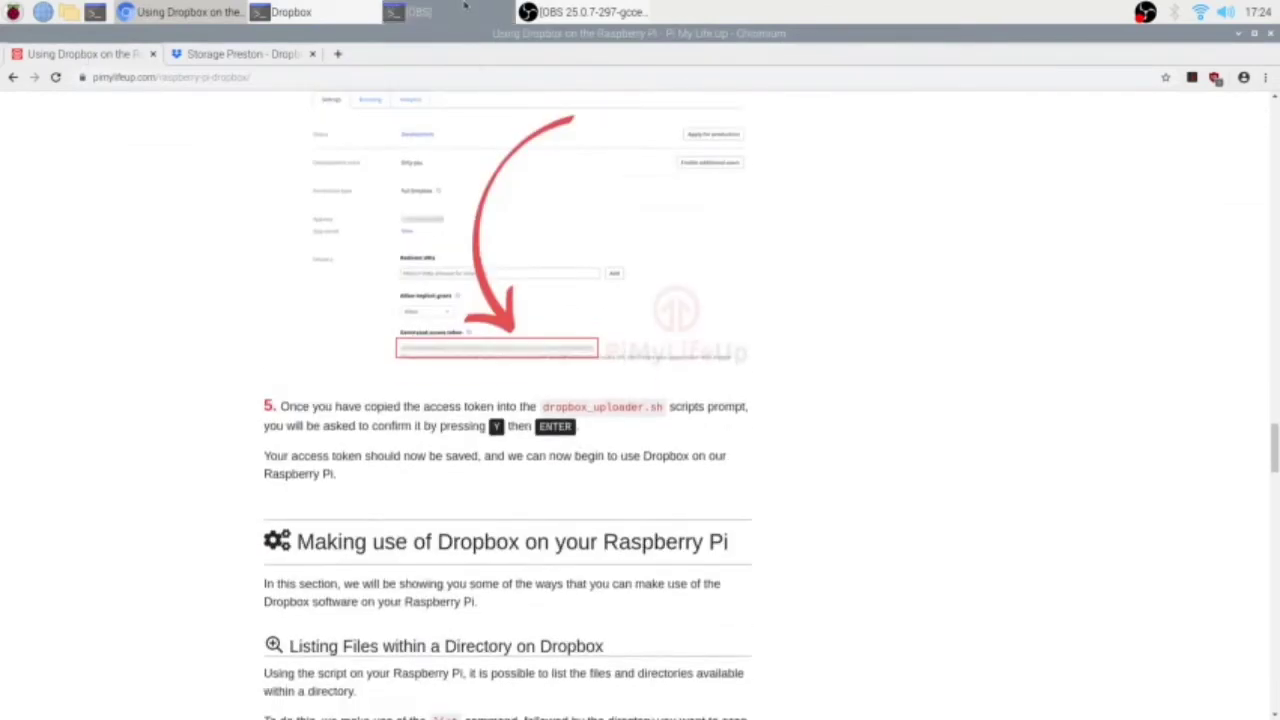
left_click(361, 9)
right_click(952, 494)
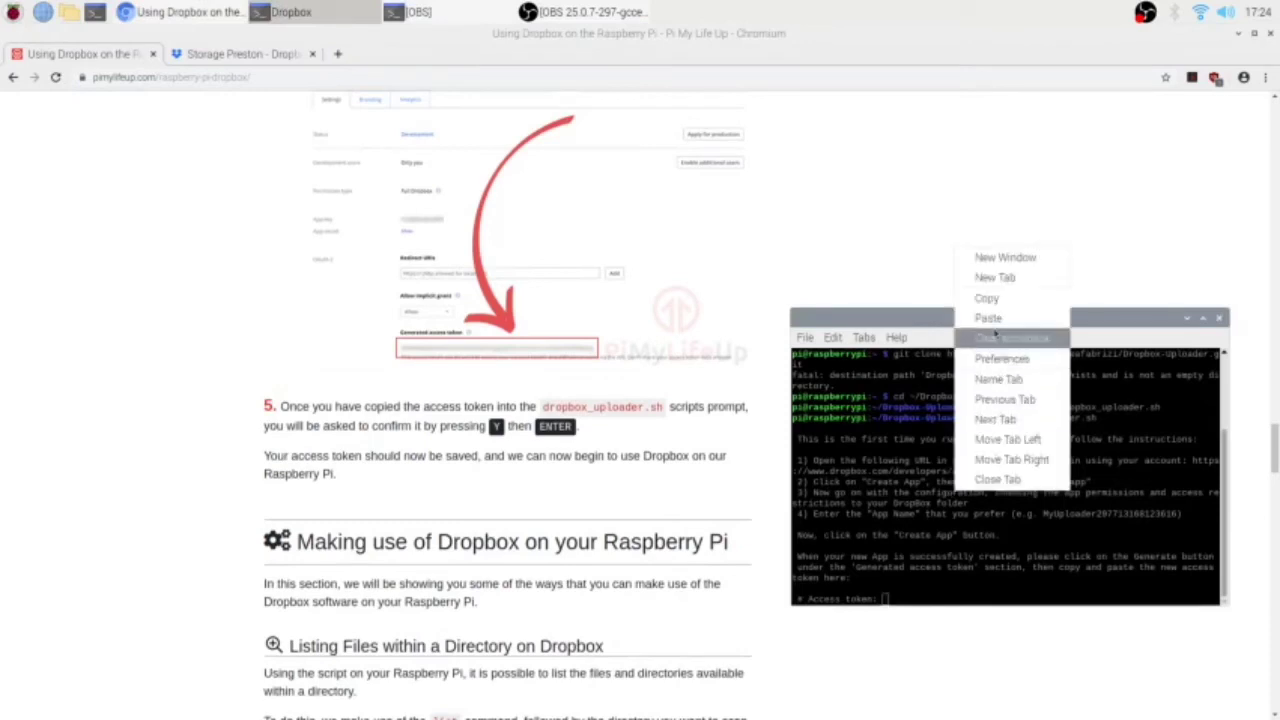
left_click(990, 320)
key("Return")
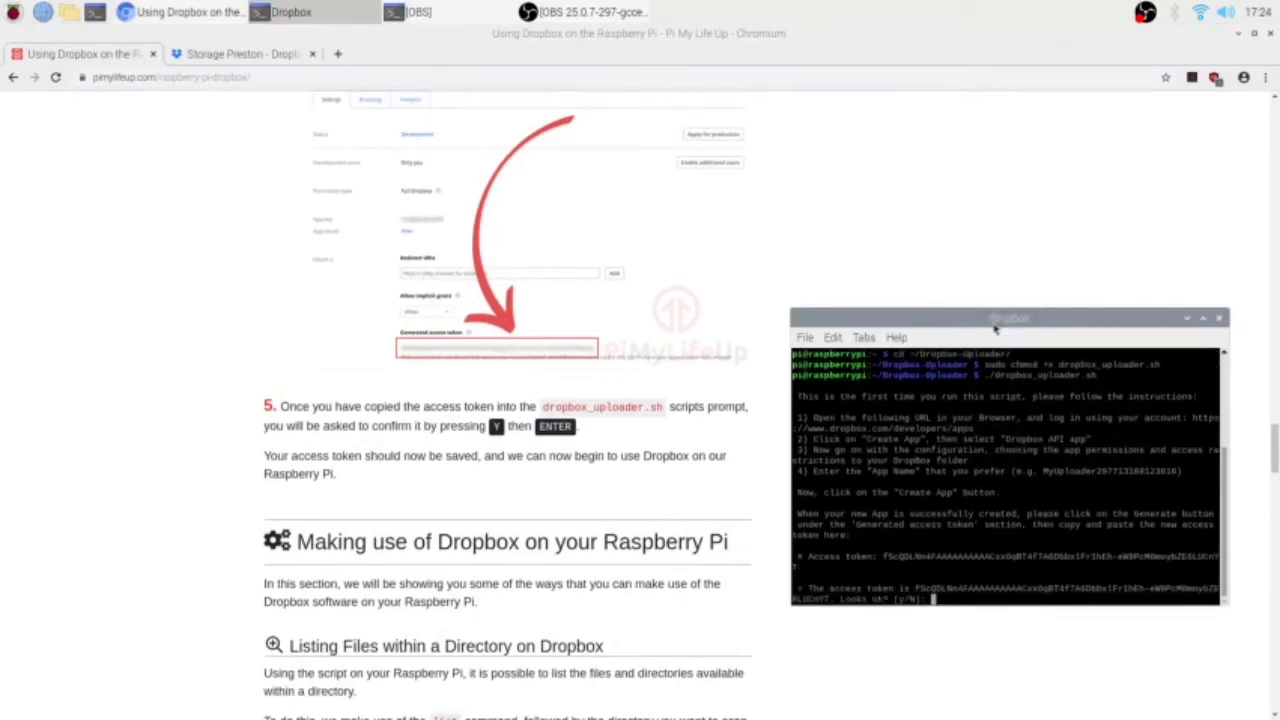
type("y")
key("Return")
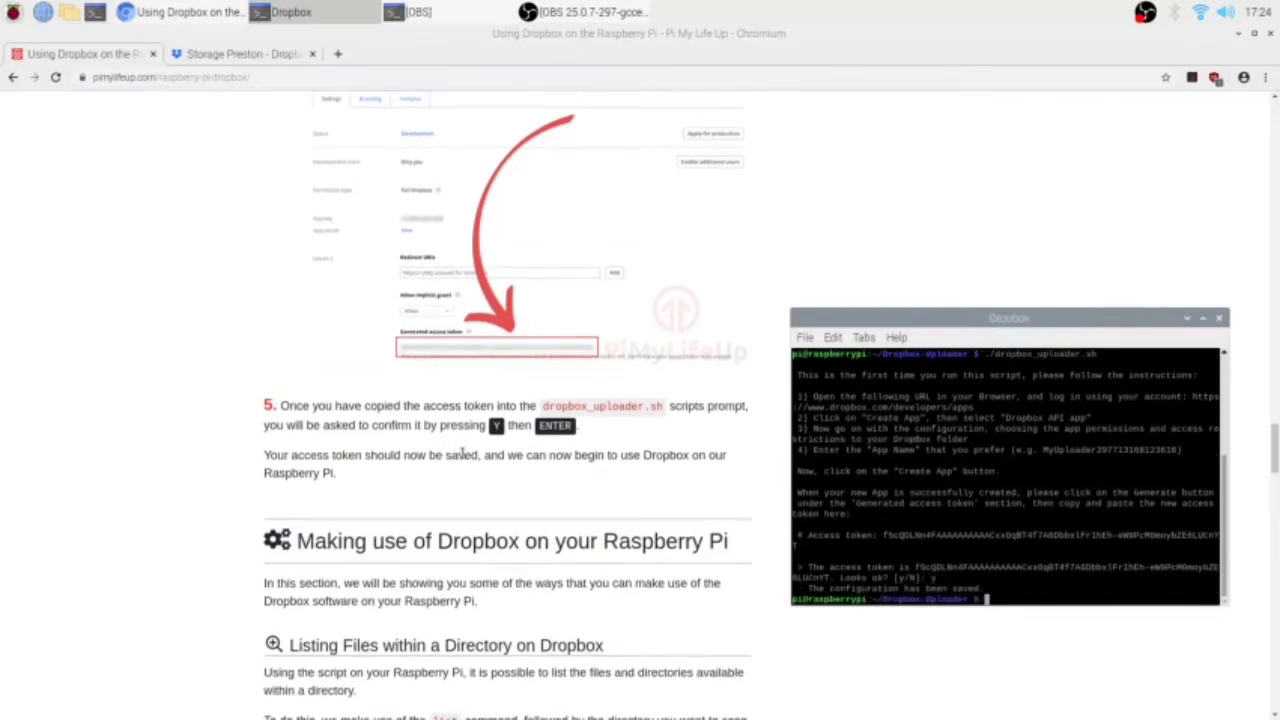
scroll(455, 453, "down", 4)
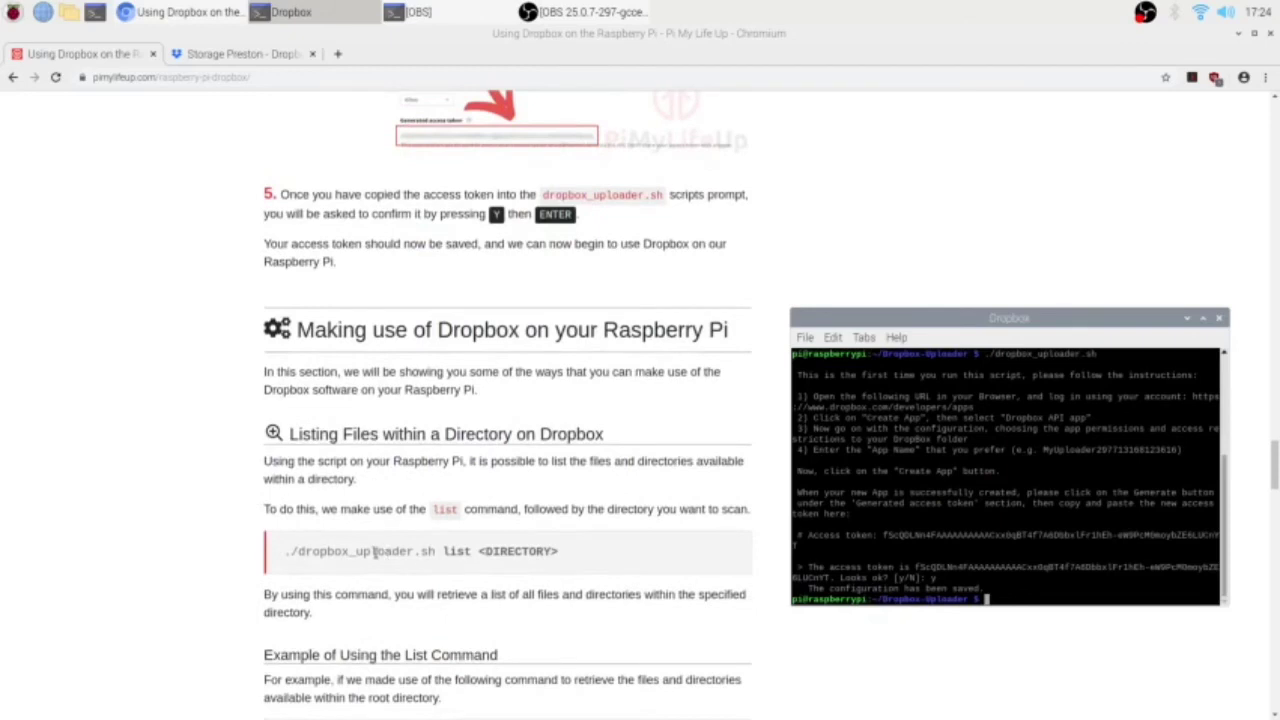
Copy the './dropbox_uploader.sh list' command from the tutorial.
left_click(375, 551)
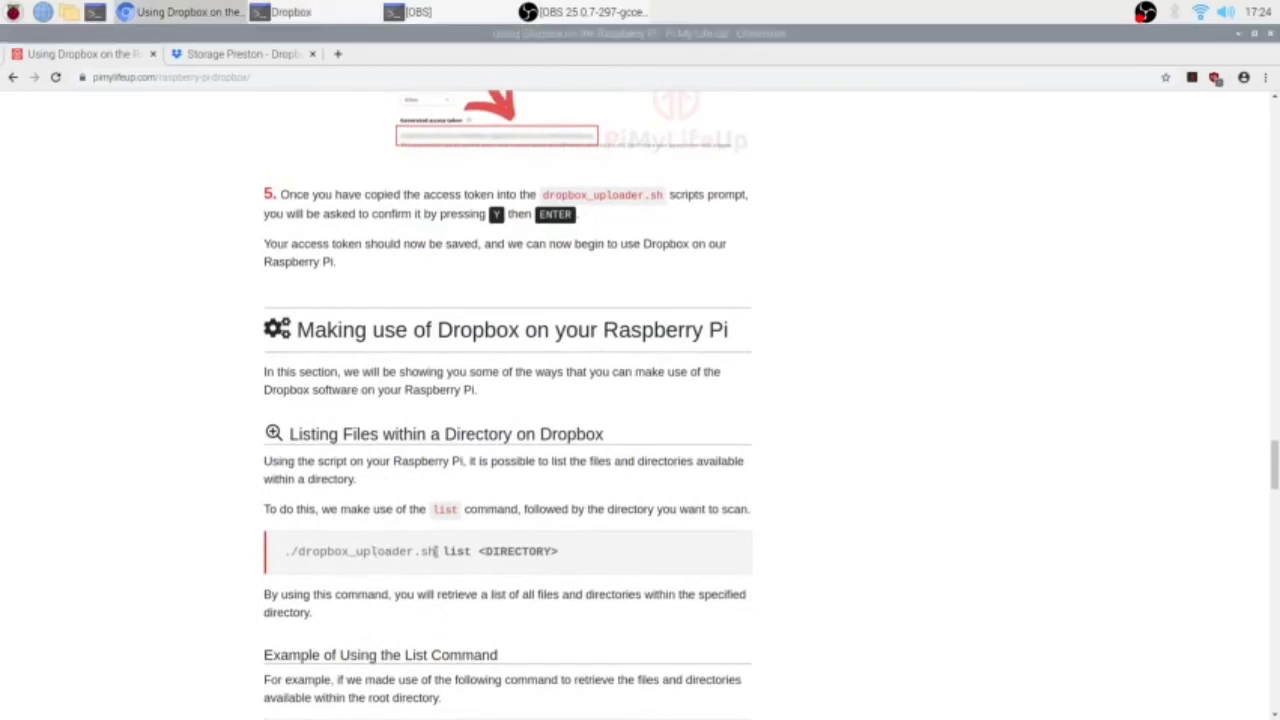
mouse_move(434, 551)
left_mouse_down()
mouse_move(265, 551)
mouse_move(472, 551)
left_mouse_up()
left_click(282, 549)
right_click(470, 551)
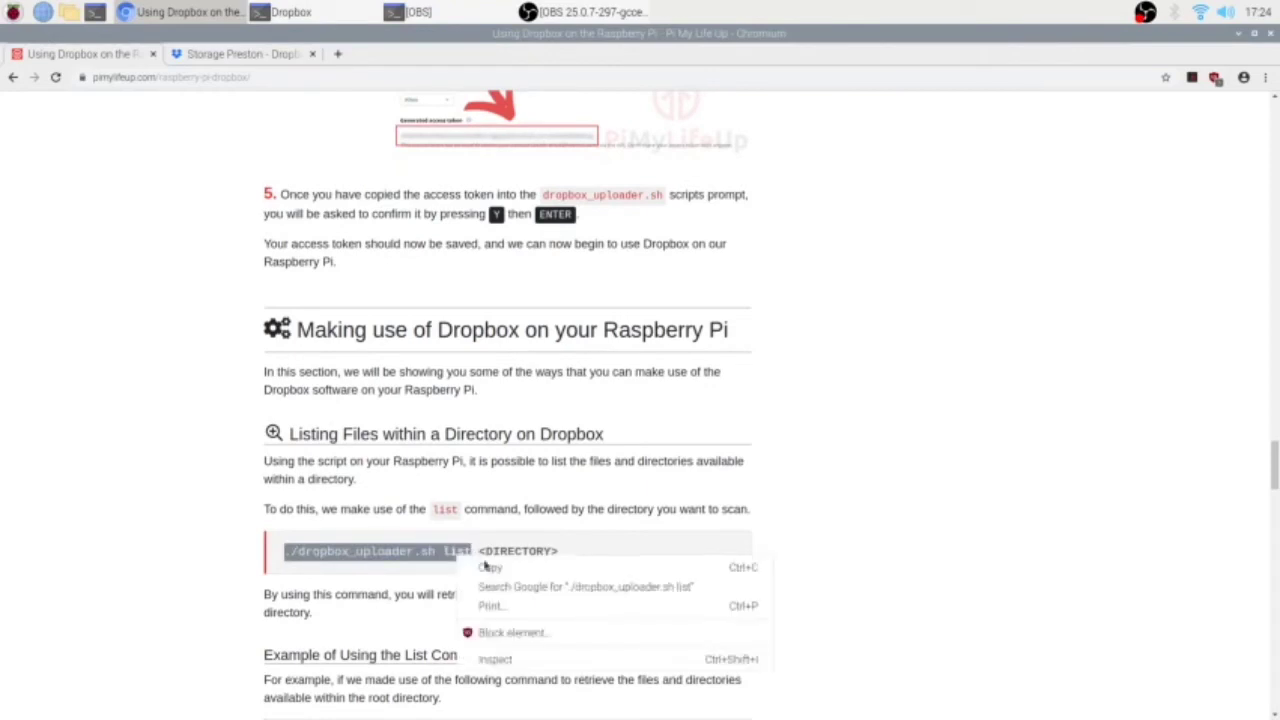
left_click(490, 566)
Run the list command, showing Get Started with Dropbox Paper.url and Get Started with Dropbox.pdf.
left_click(347, 14)
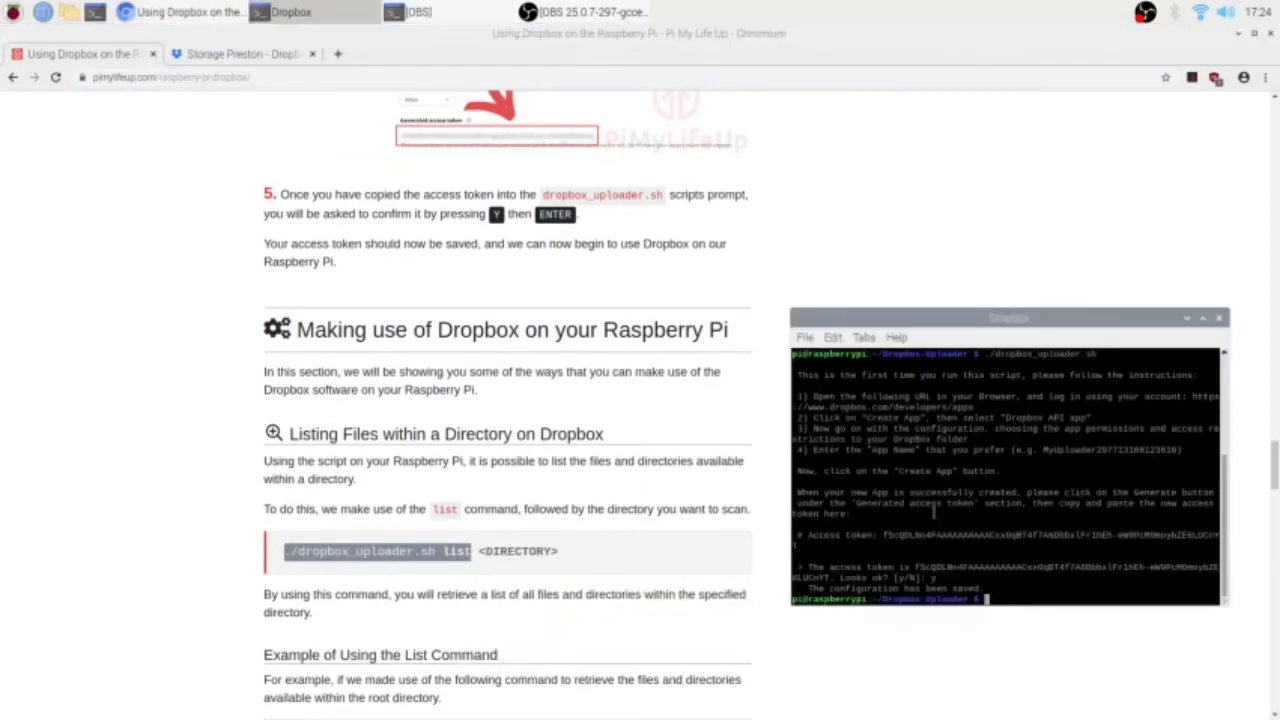
right_click(998, 525)
left_click(1033, 343)
key("Return")
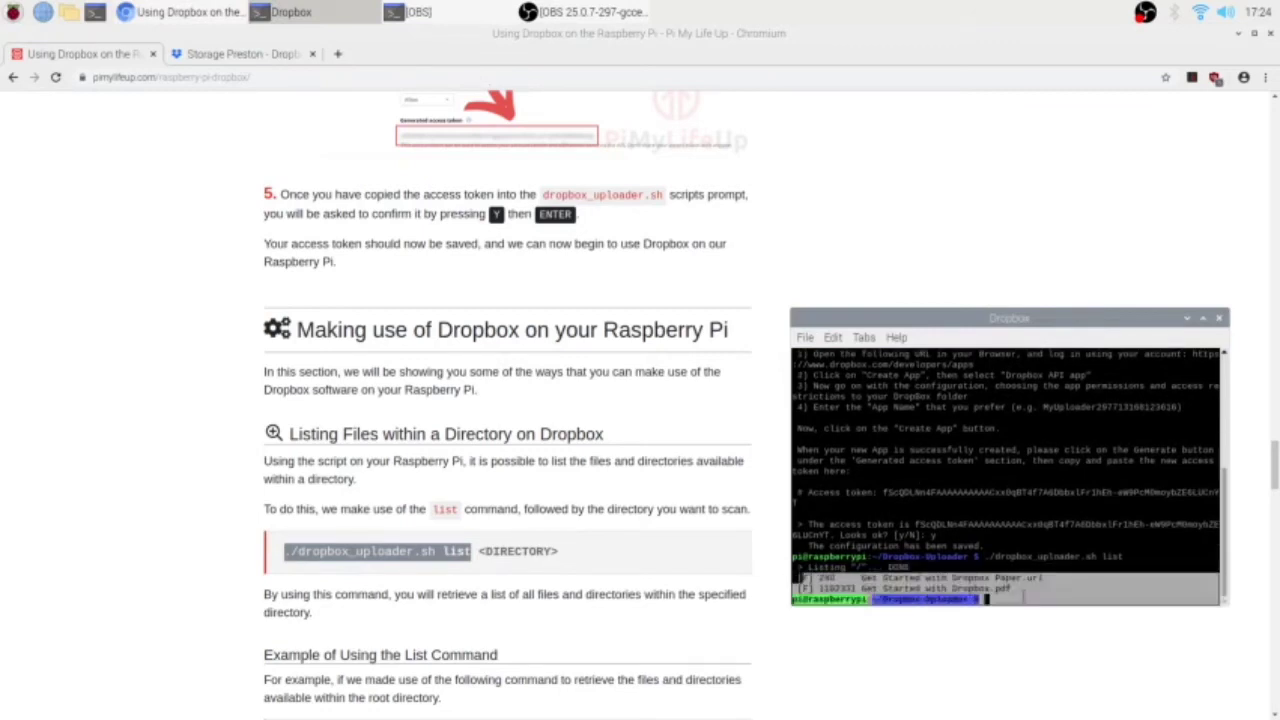
scroll(573, 565, "down", 1)
scroll(573, 565, "down", 3)
scroll(573, 565, "down", 3)
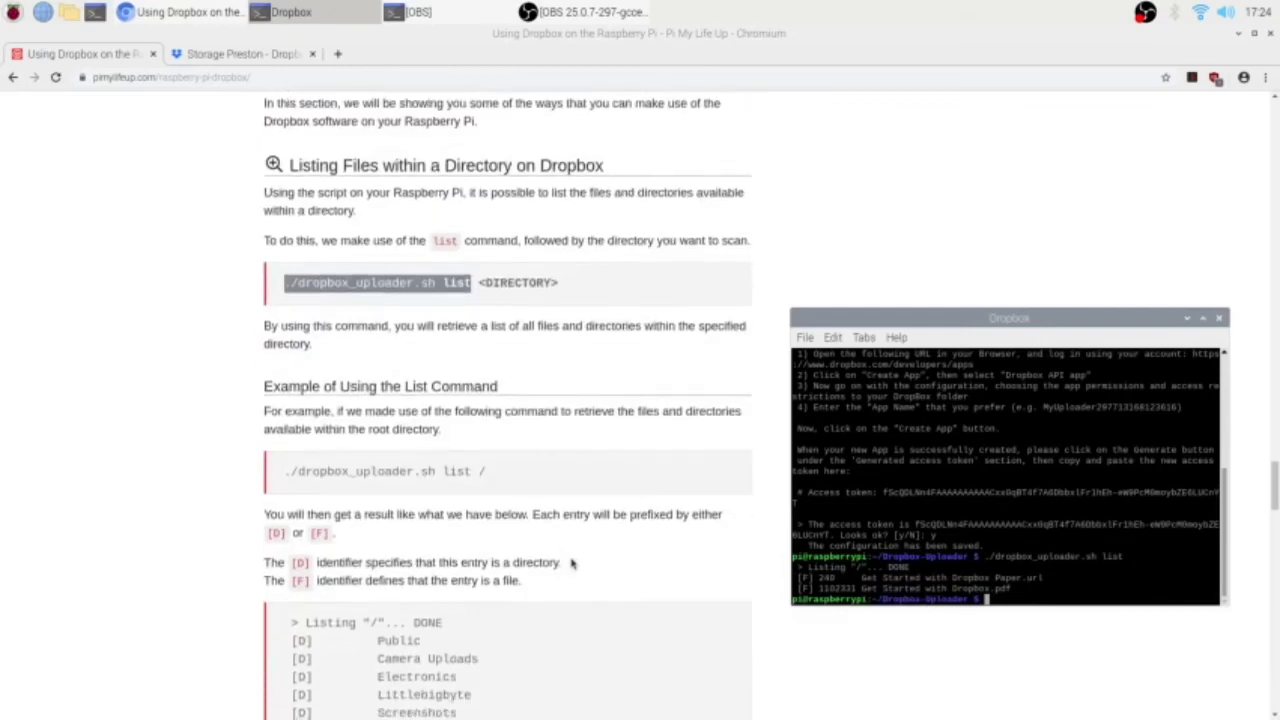
scroll(550, 546, "down", 2)
scroll(520, 477, "down", 2)
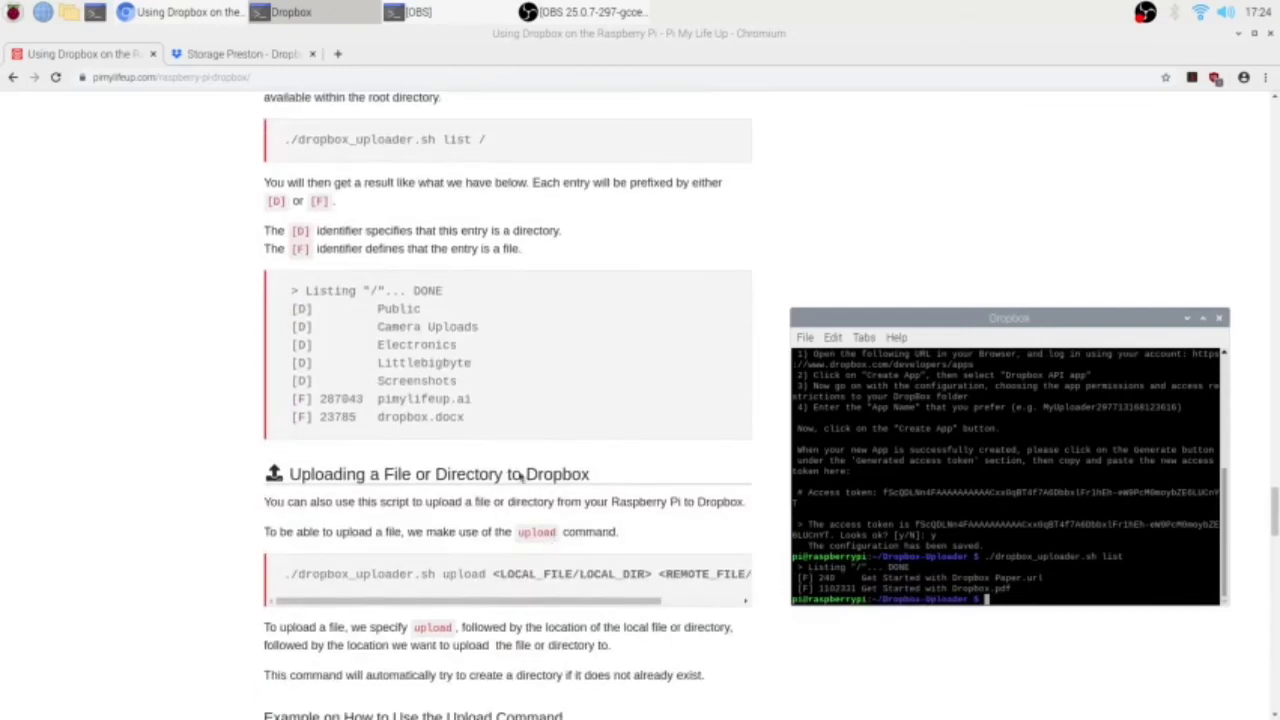
Copy the './dropbox_uploader.sh upload' command from the Raspberry Pi Dropbox article.
left_click(218, 58)
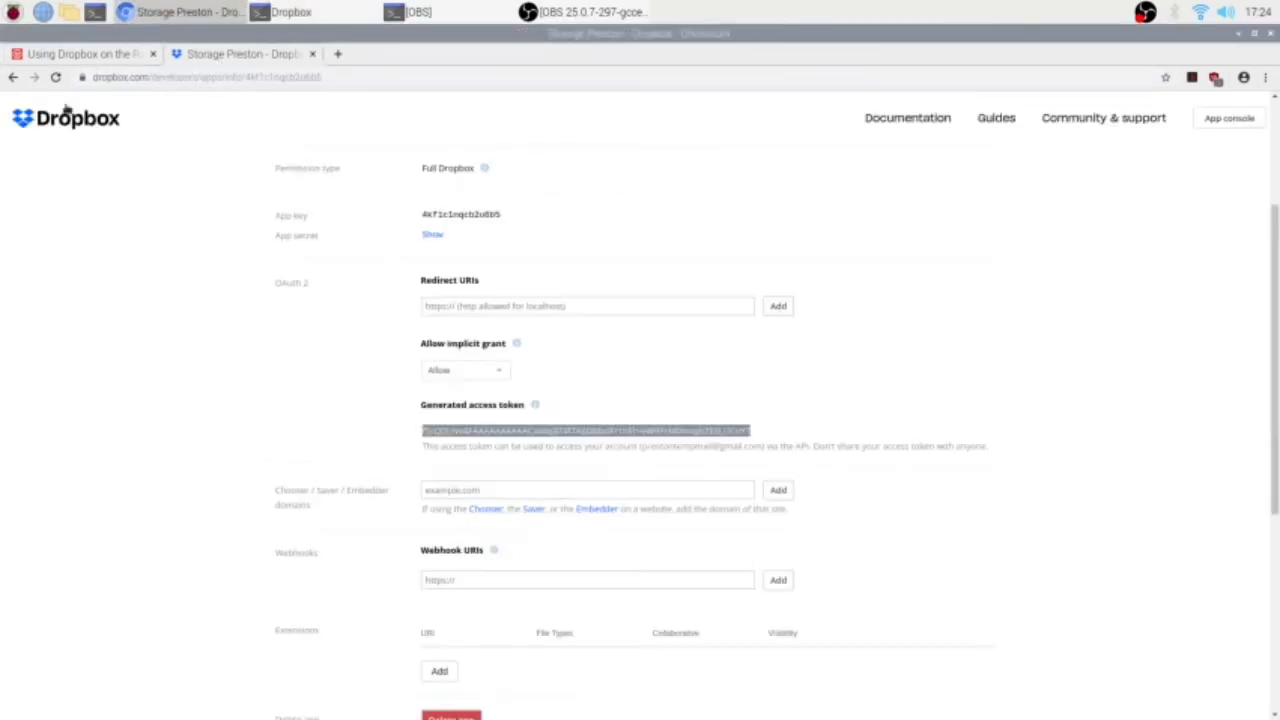
scroll(351, 410, "down", 1)
scroll(351, 410, "down", 2)
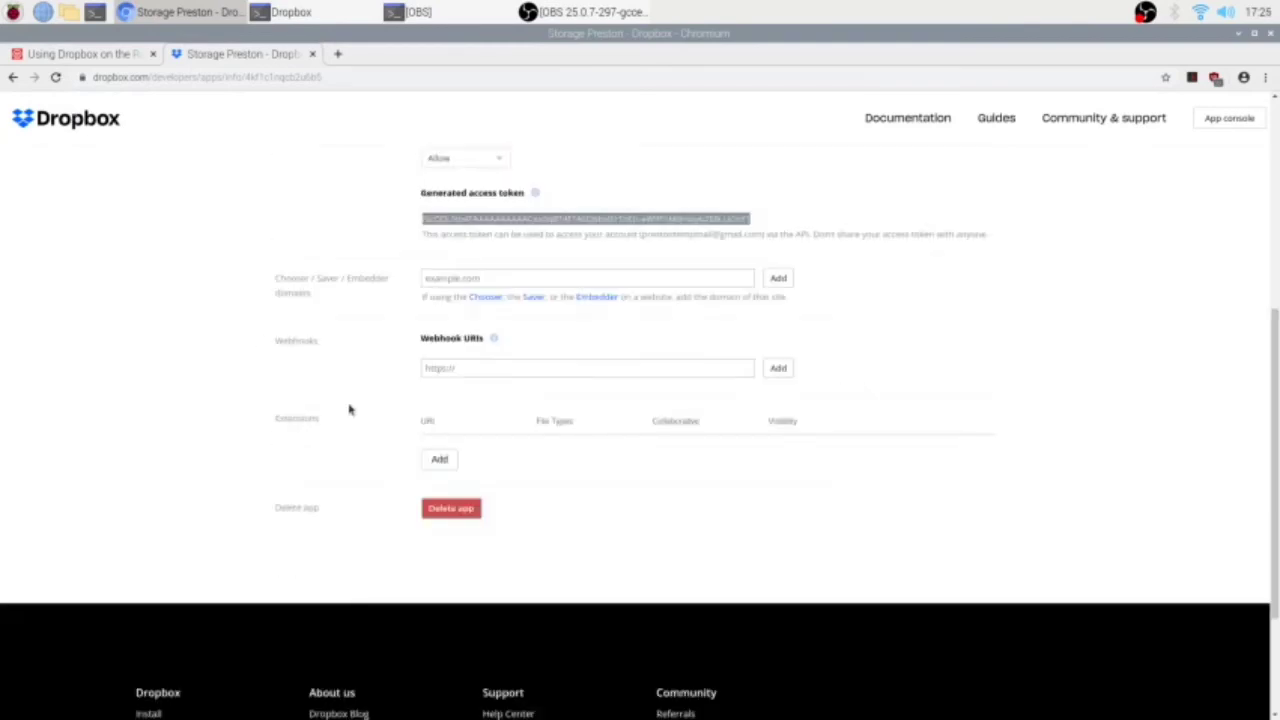
left_click(90, 58)
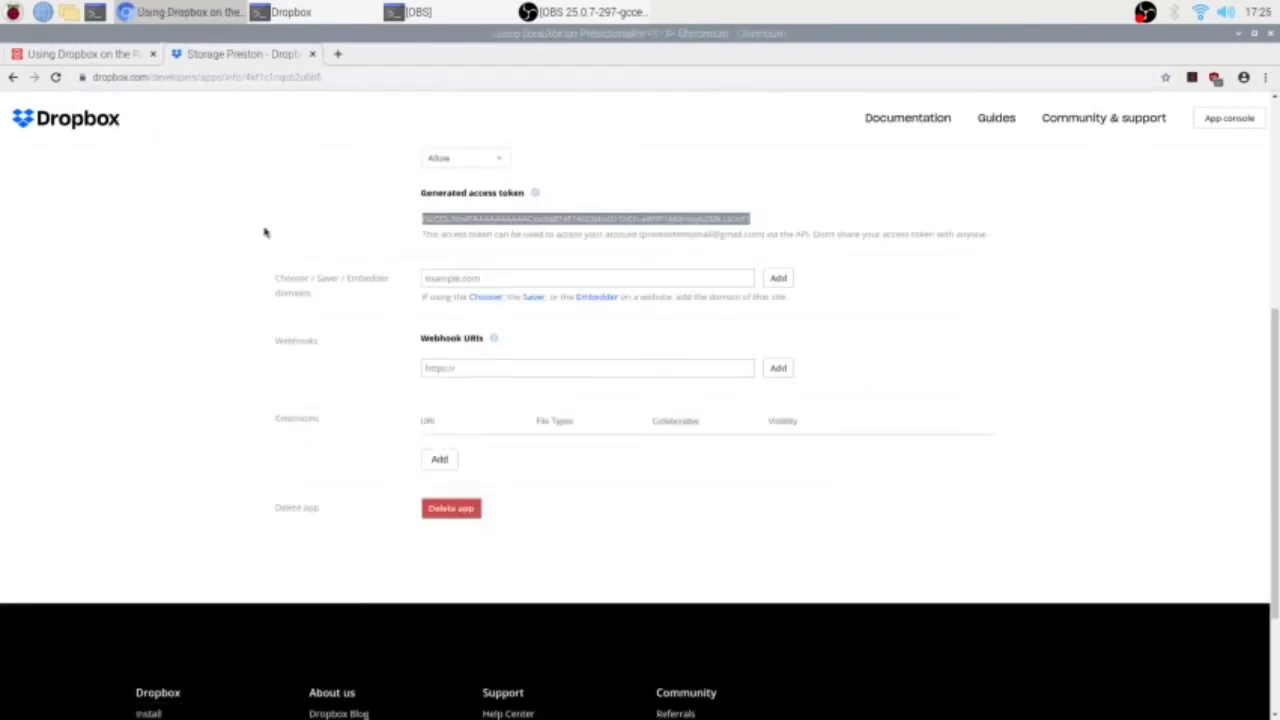
scroll(406, 468, "down", 3)
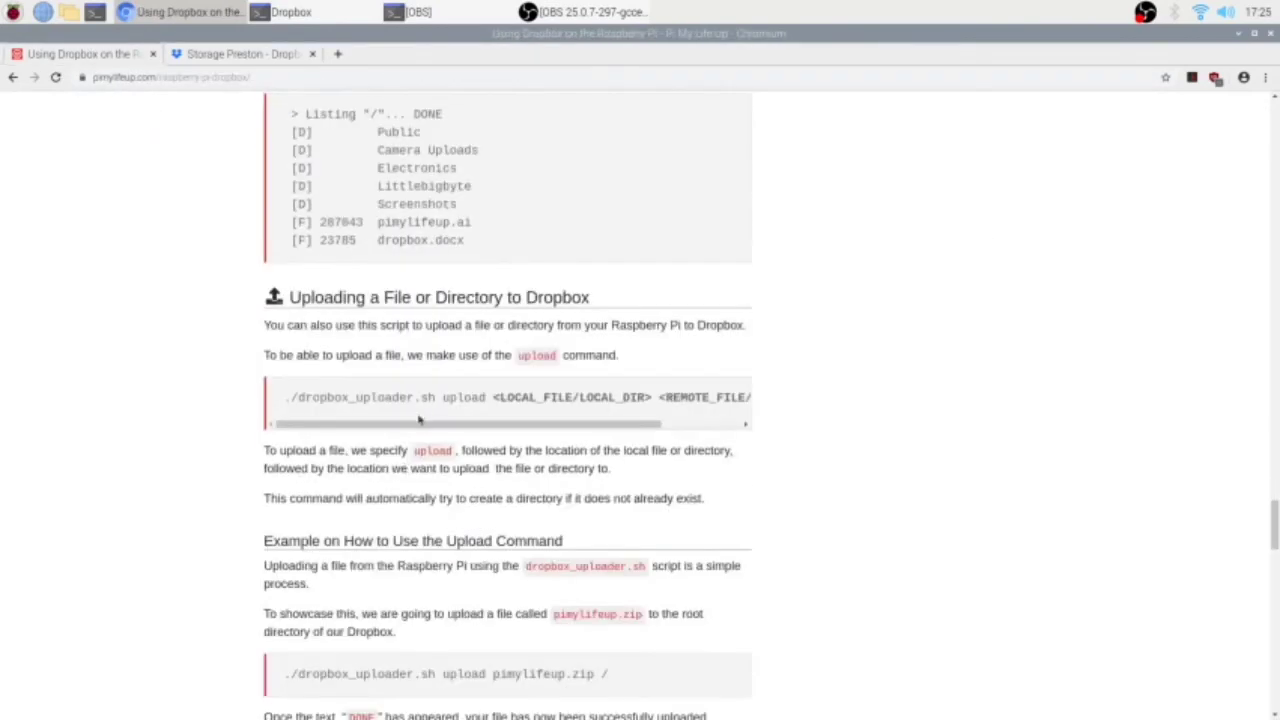
scroll(419, 420, "down", 2)
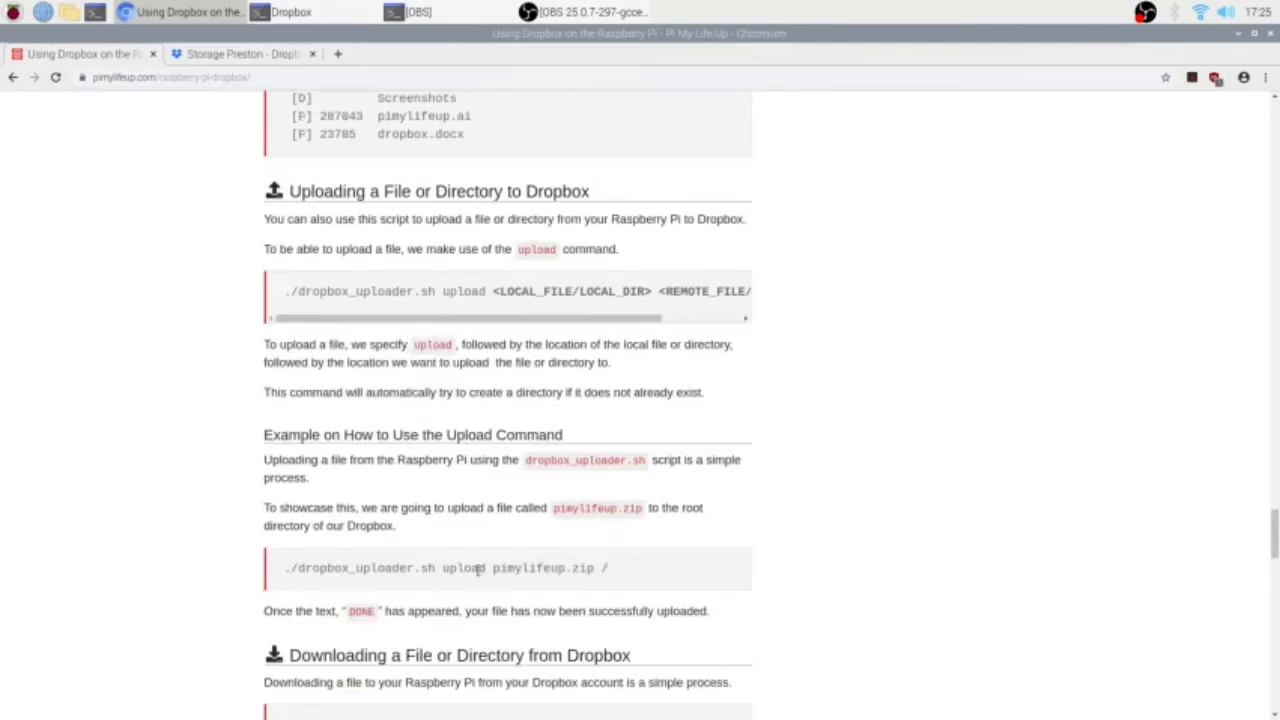
left_click_drag(280, 574, 494, 568)
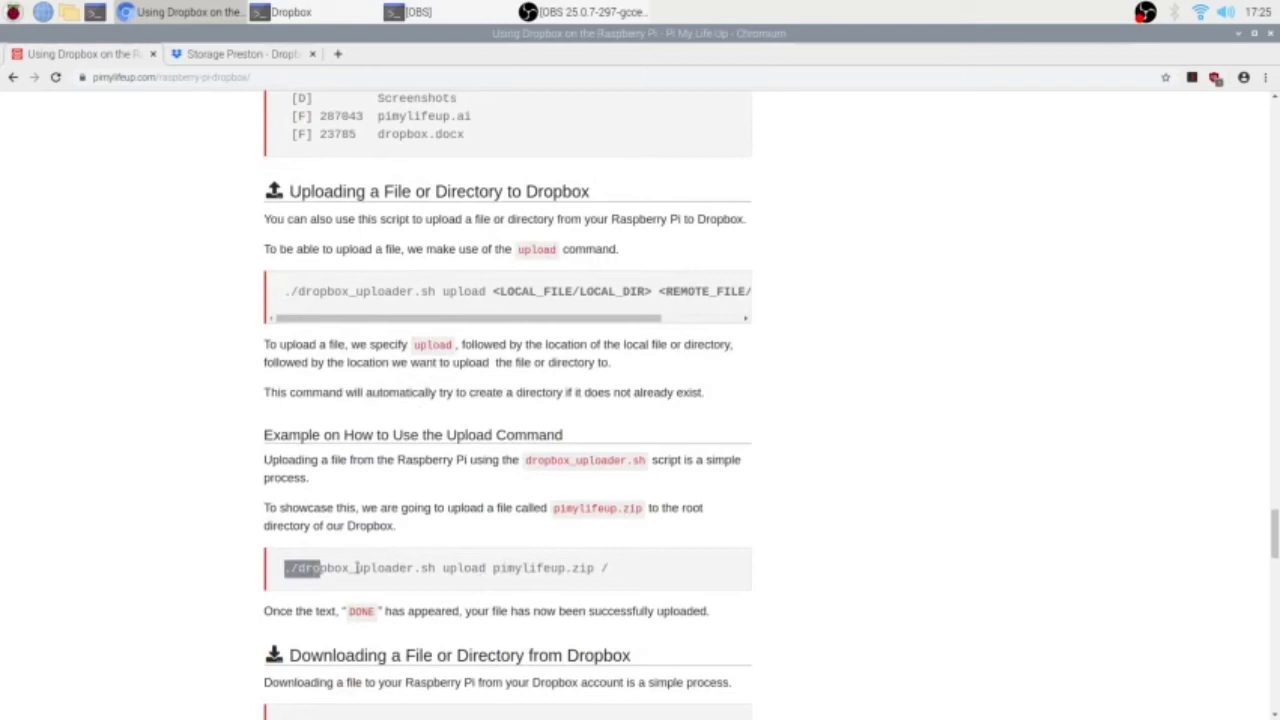
right_click(472, 566)
left_click(500, 577)
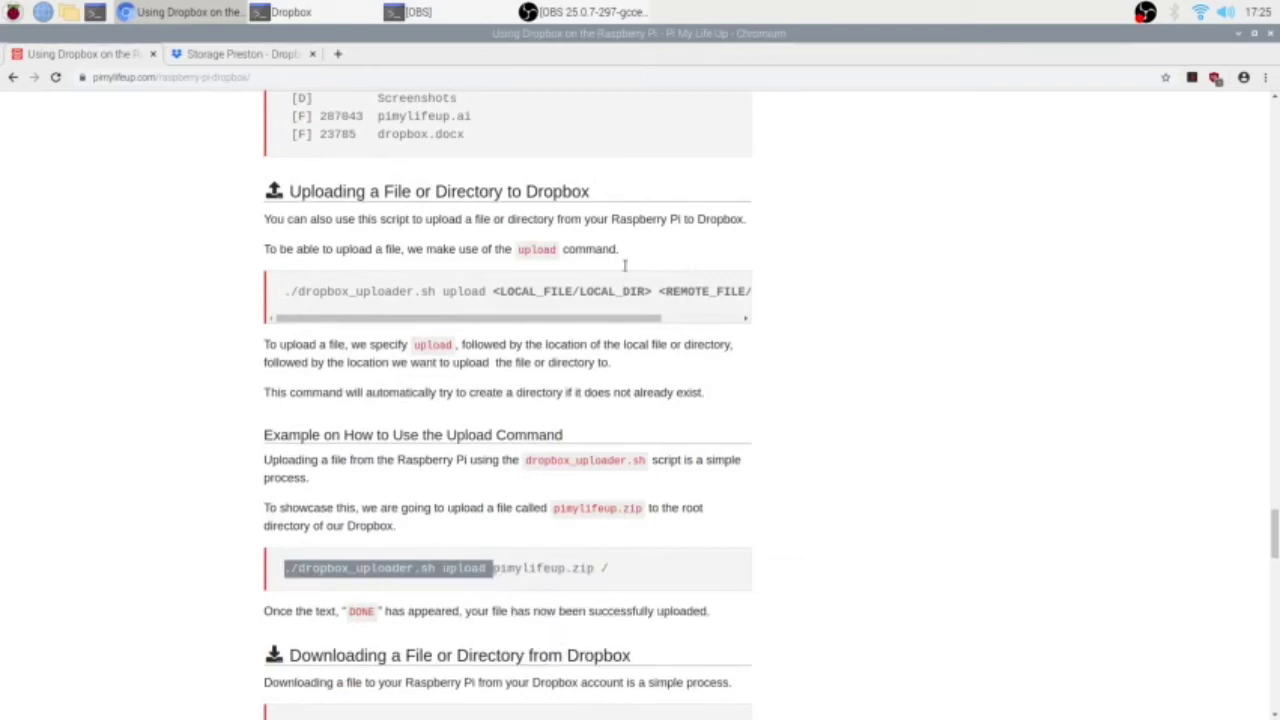
Paste the upload command at the Dropbox terminal prompt.
left_click(340, 6)
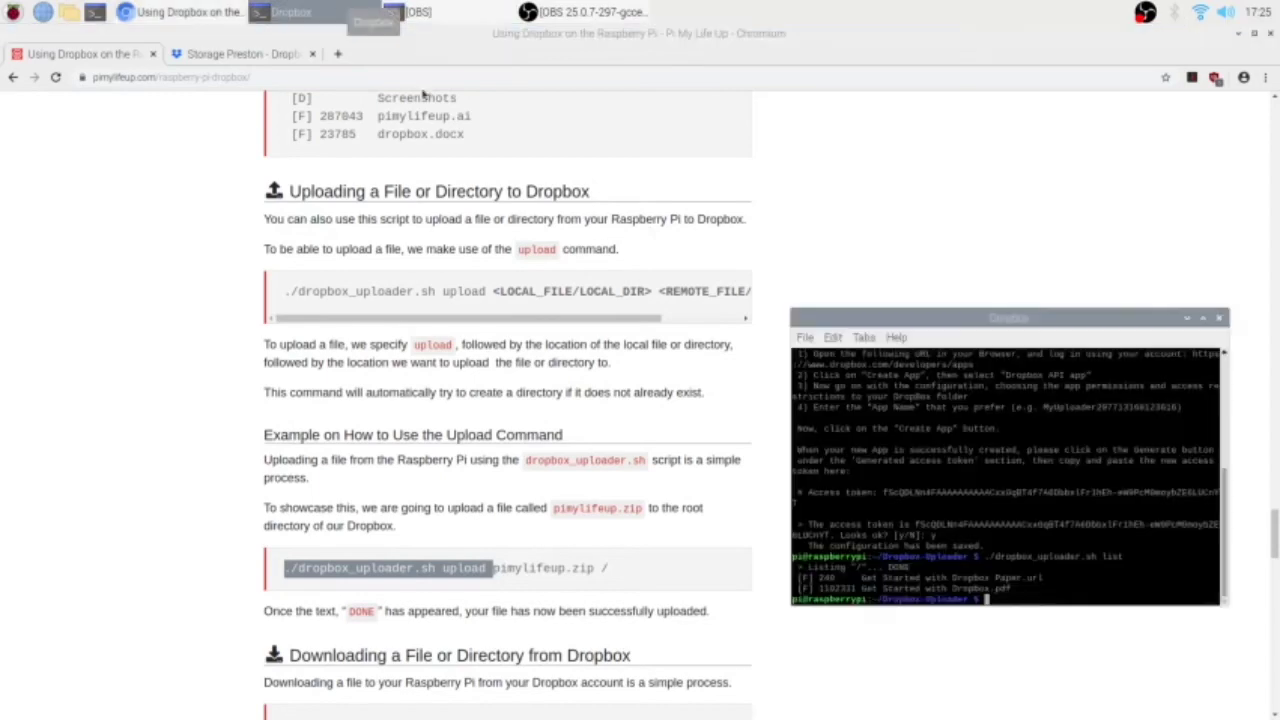
right_click(1042, 460)
left_click(1070, 528)
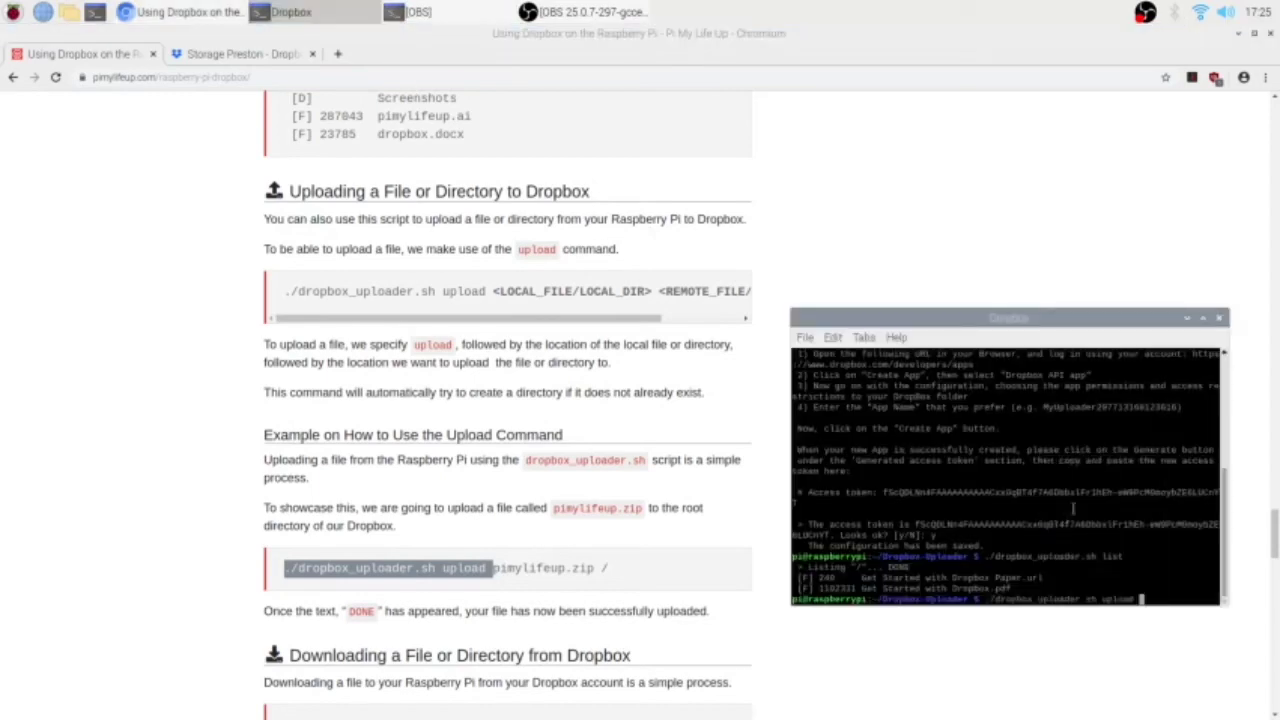
Copy the file name piobsinstaller.sh from the home folder via its rename box.
left_click(68, 12)
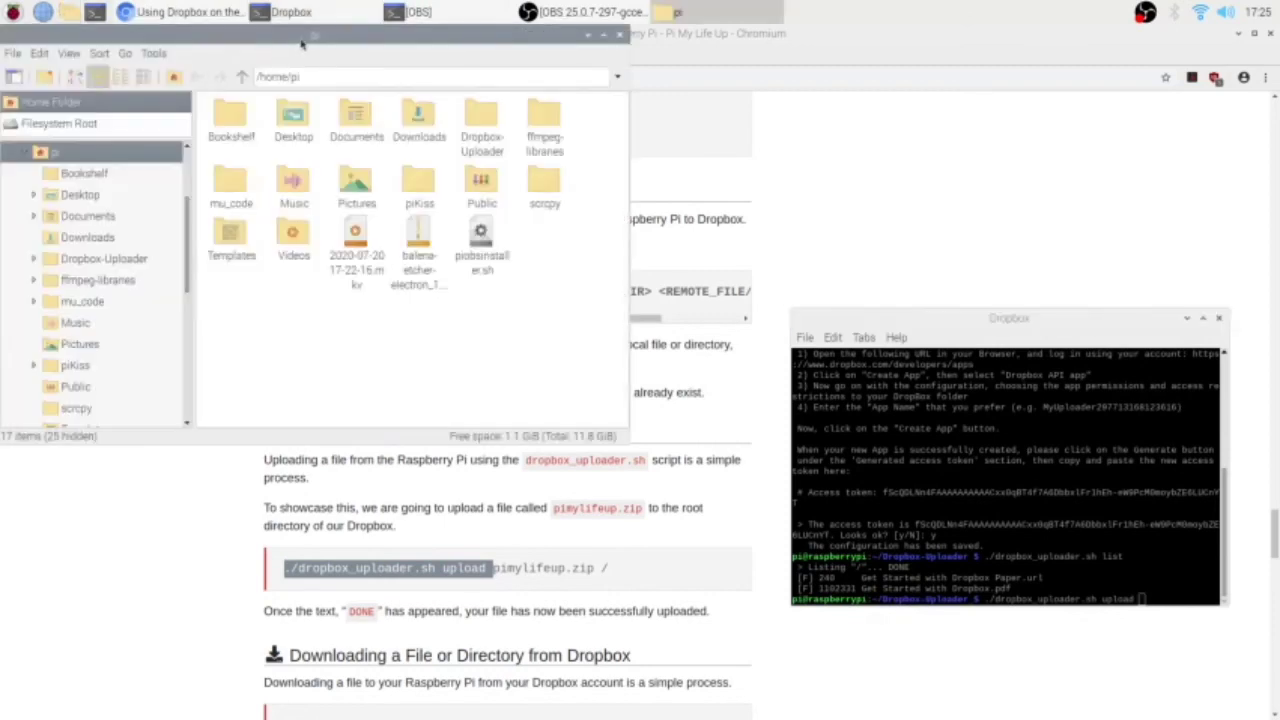
left_click_drag(301, 43, 269, 199)
right_click(446, 405)
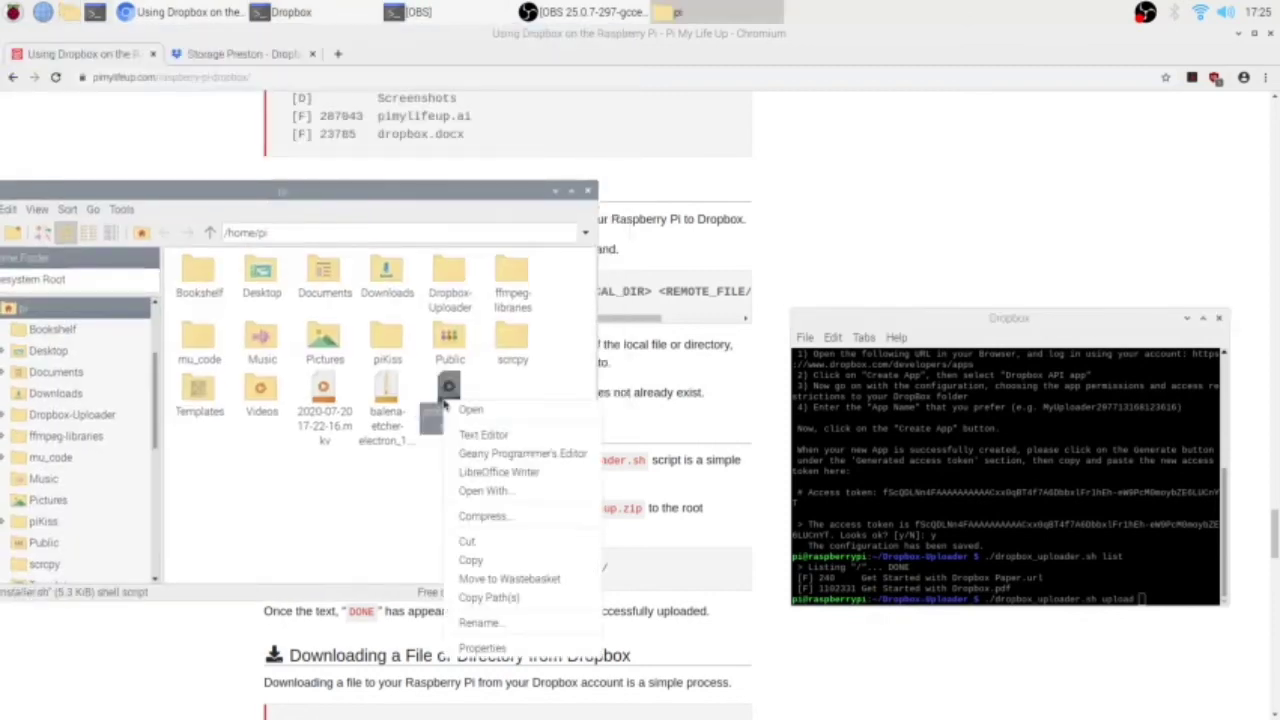
left_click(478, 621)
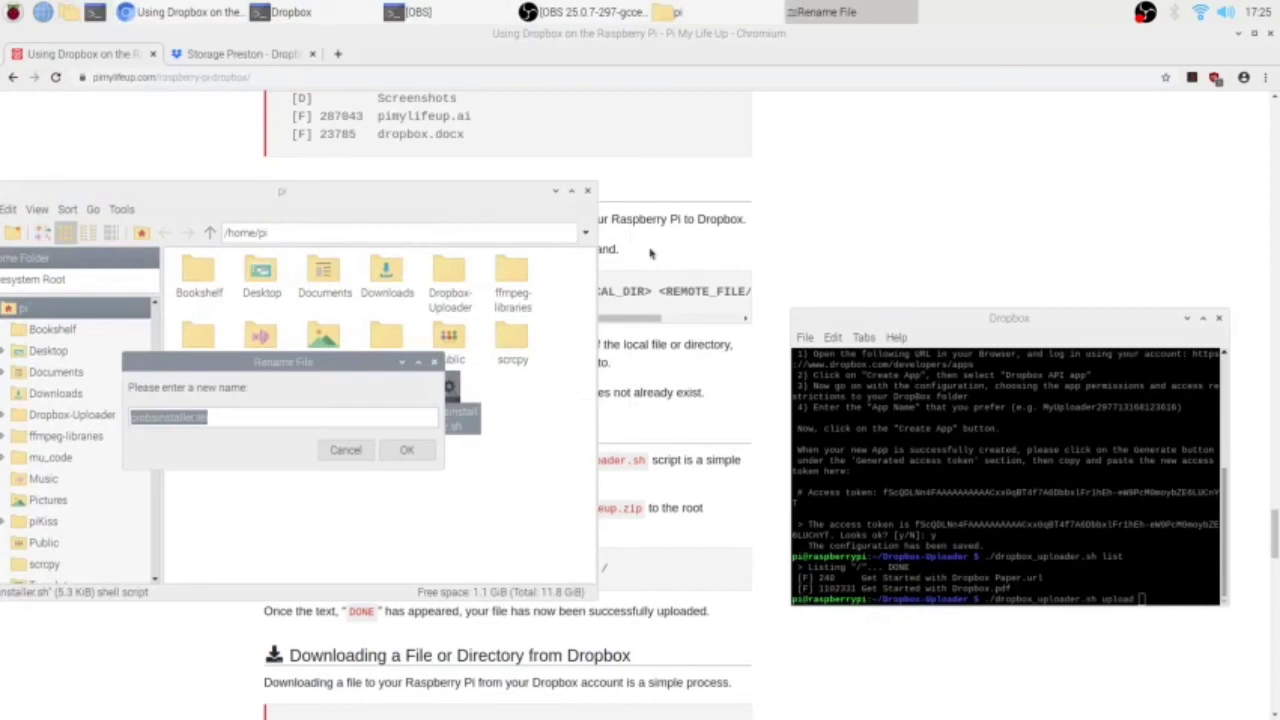
left_click(345, 450)
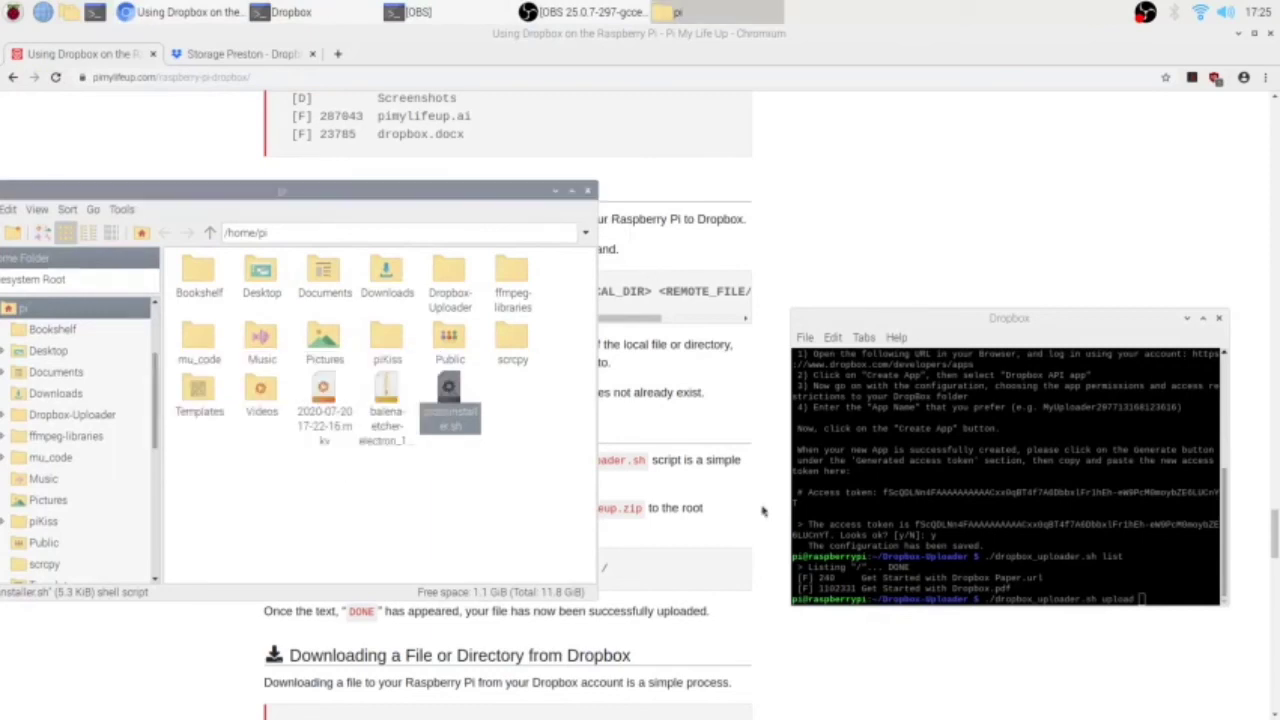
right_click(850, 478)
Append piobsinstaller.sh to the upload command and review the printed usage help.
left_click(872, 305)
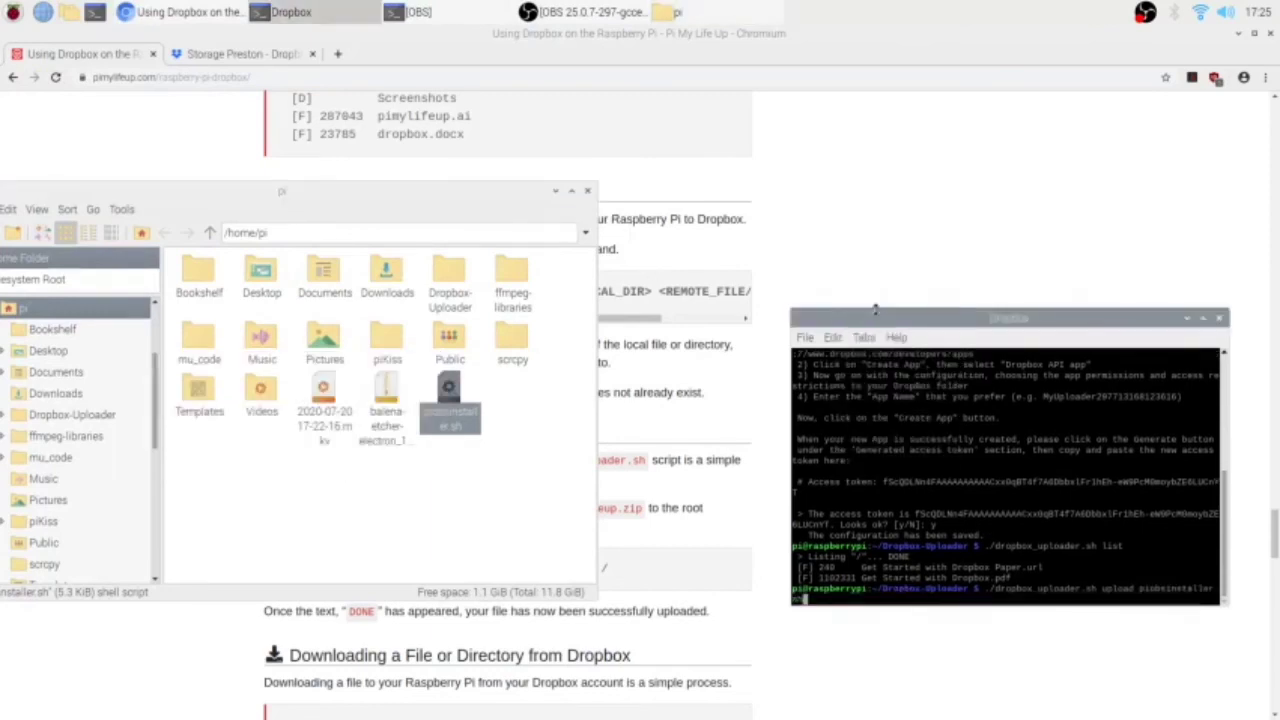
scroll(960, 422, "up", 4)
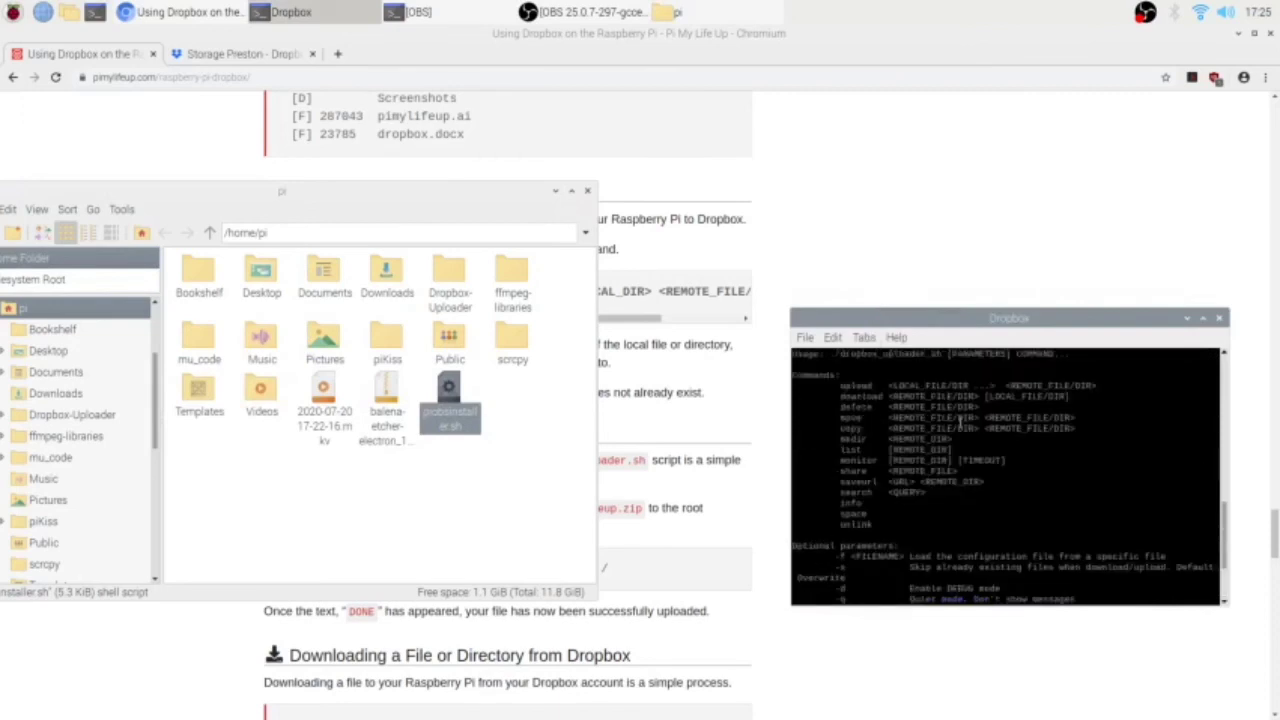
scroll(960, 422, "up", 4)
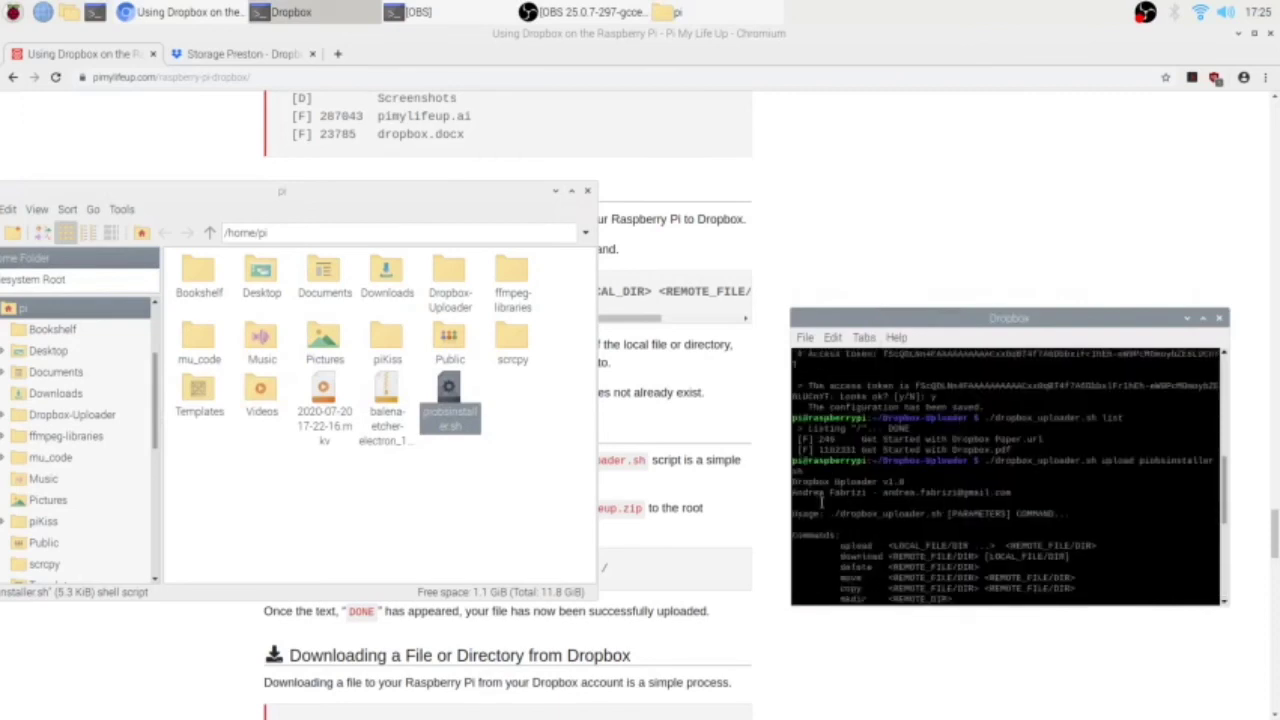
scroll(812, 513, "down", 3)
scroll(862, 514, "down", 3)
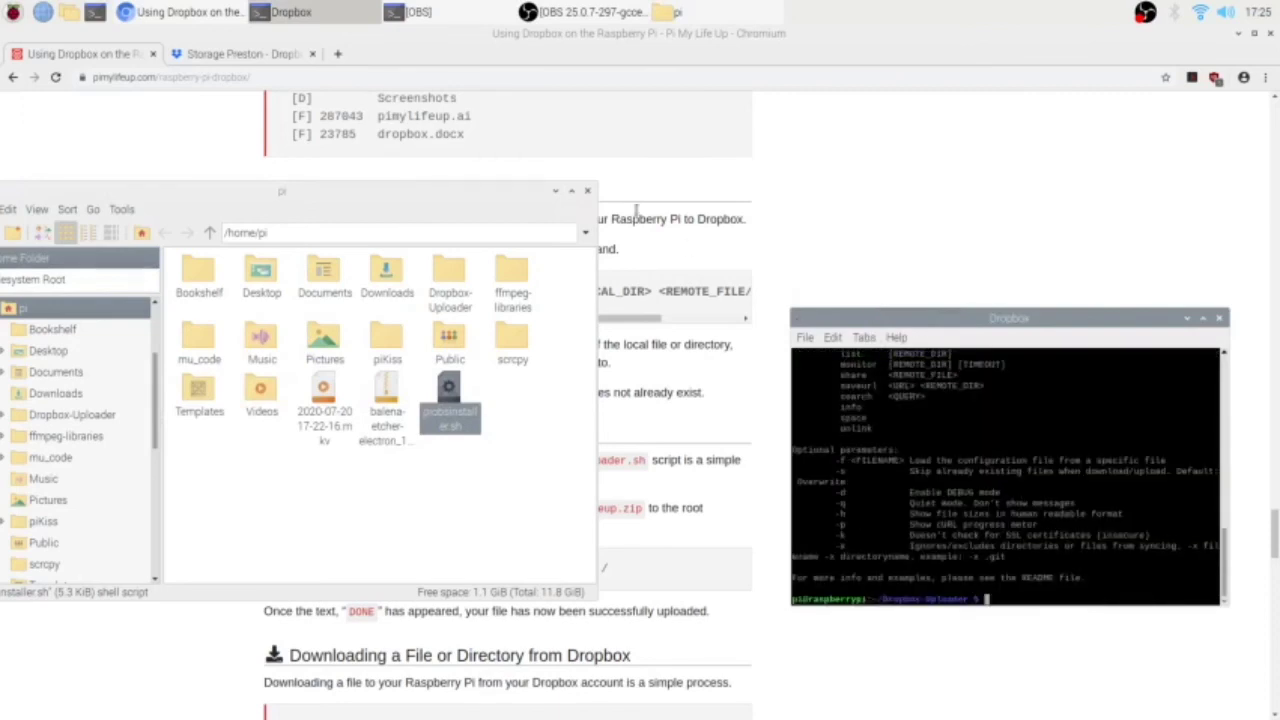
Close the file manager and copy the article's './dropbox_uploader.sh download' command.
left_click(587, 190)
scroll(510, 452, "down", 1)
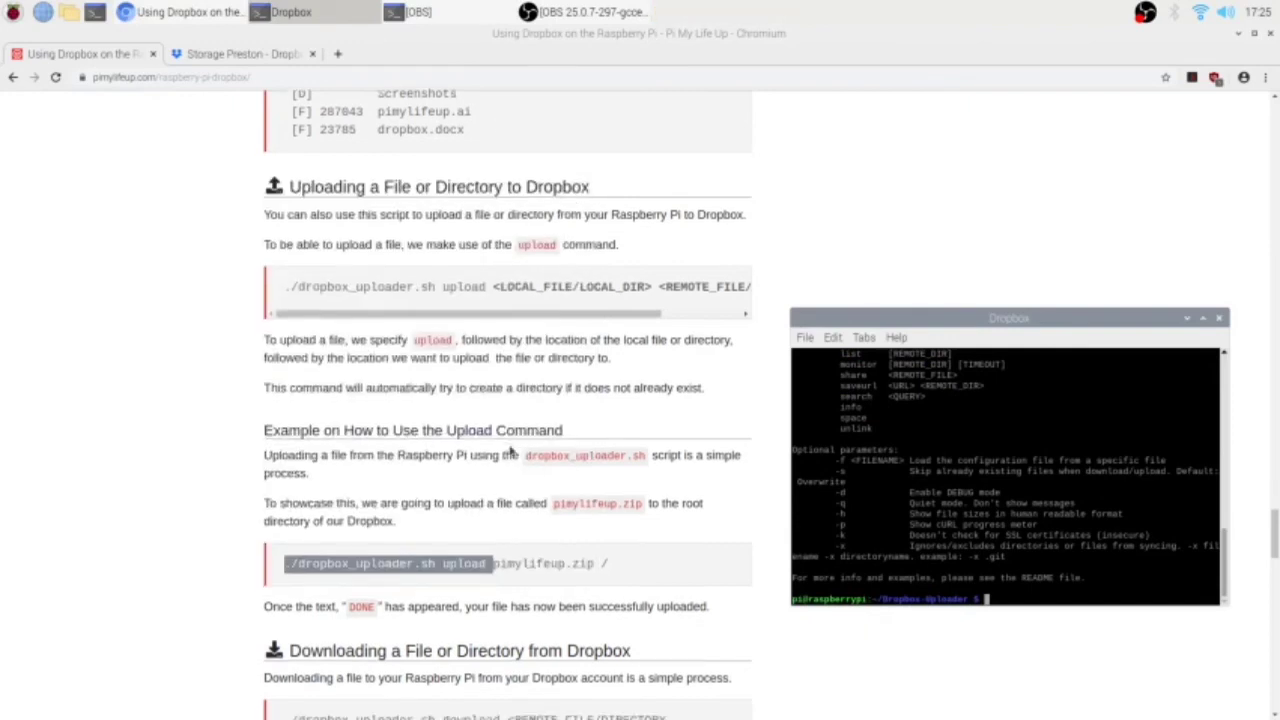
scroll(510, 452, "down", 3)
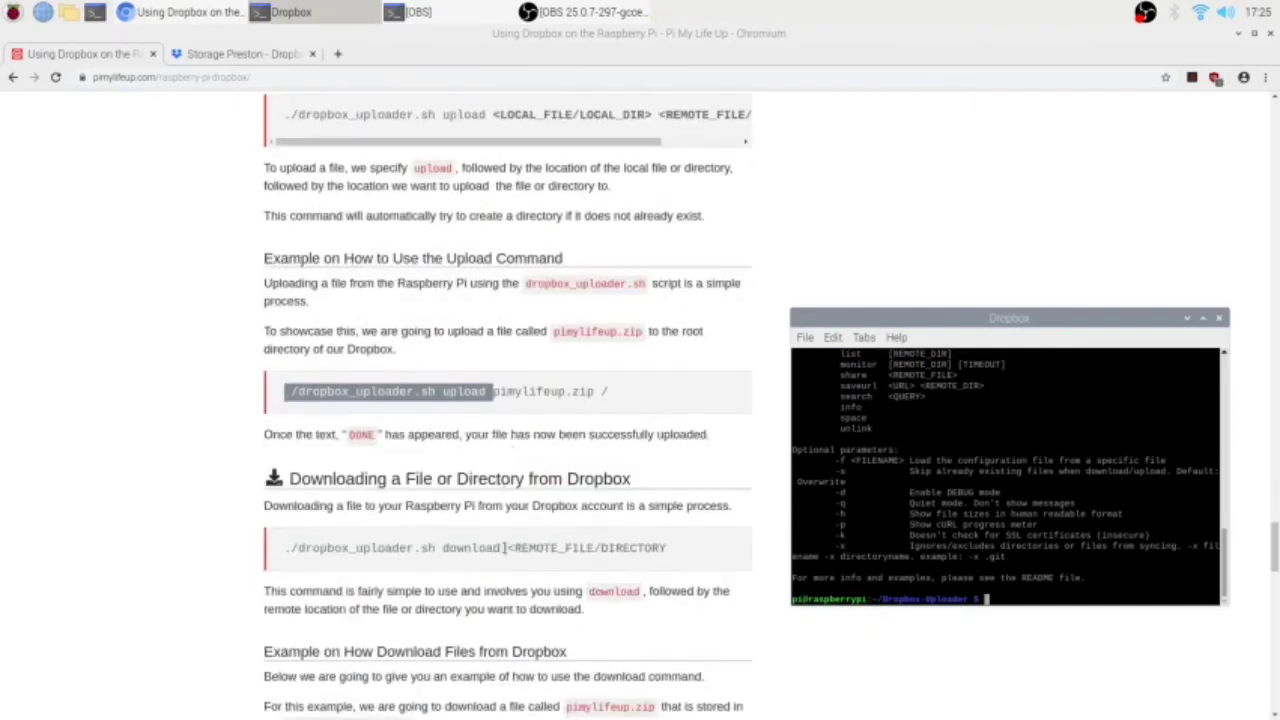
left_click_drag(505, 548, 285, 548)
right_click(336, 548)
left_click(370, 557)
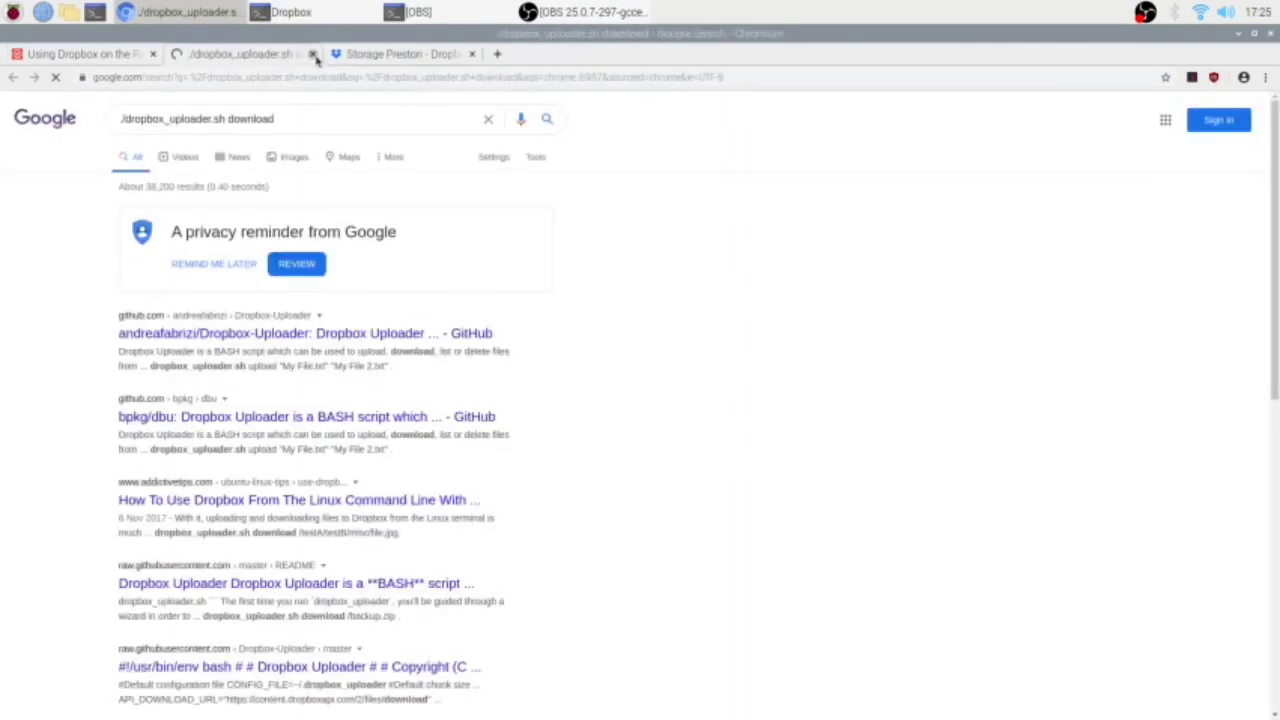
Close the Google search and Dropbox app tabs, then copy the download command again.
left_click(313, 54)
left_click(313, 54)
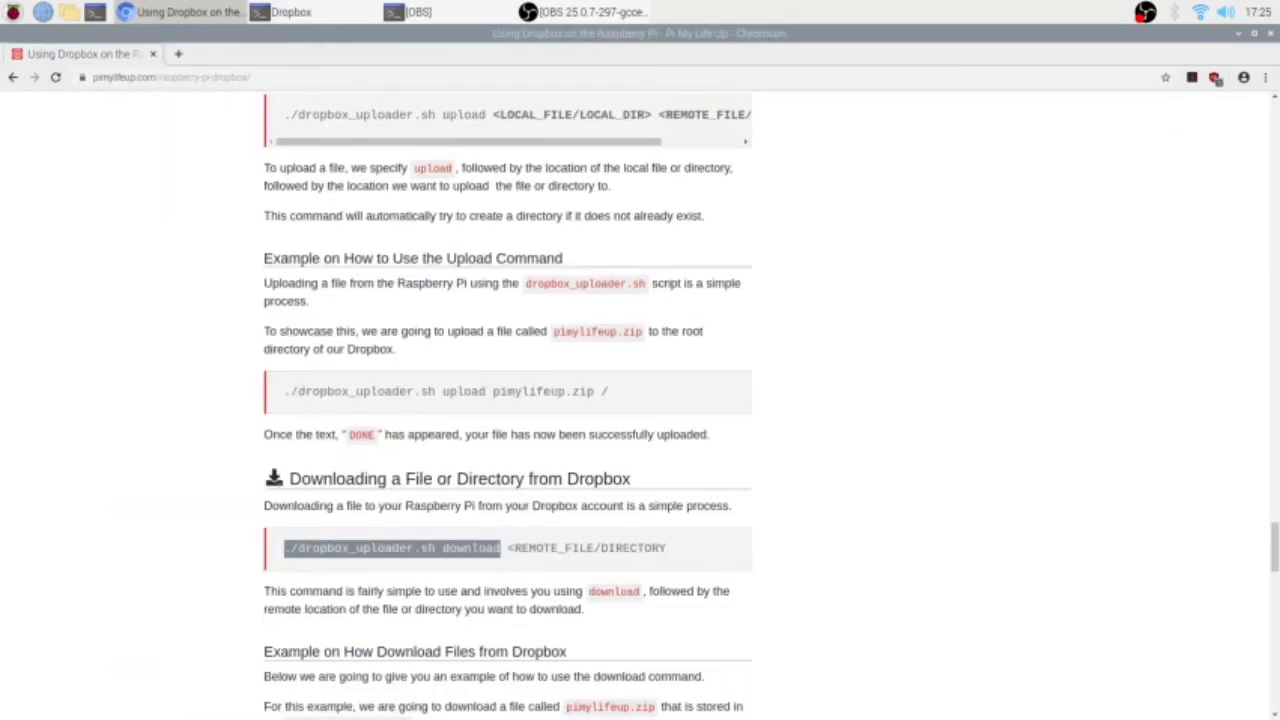
right_click(340, 548)
left_click(370, 557)
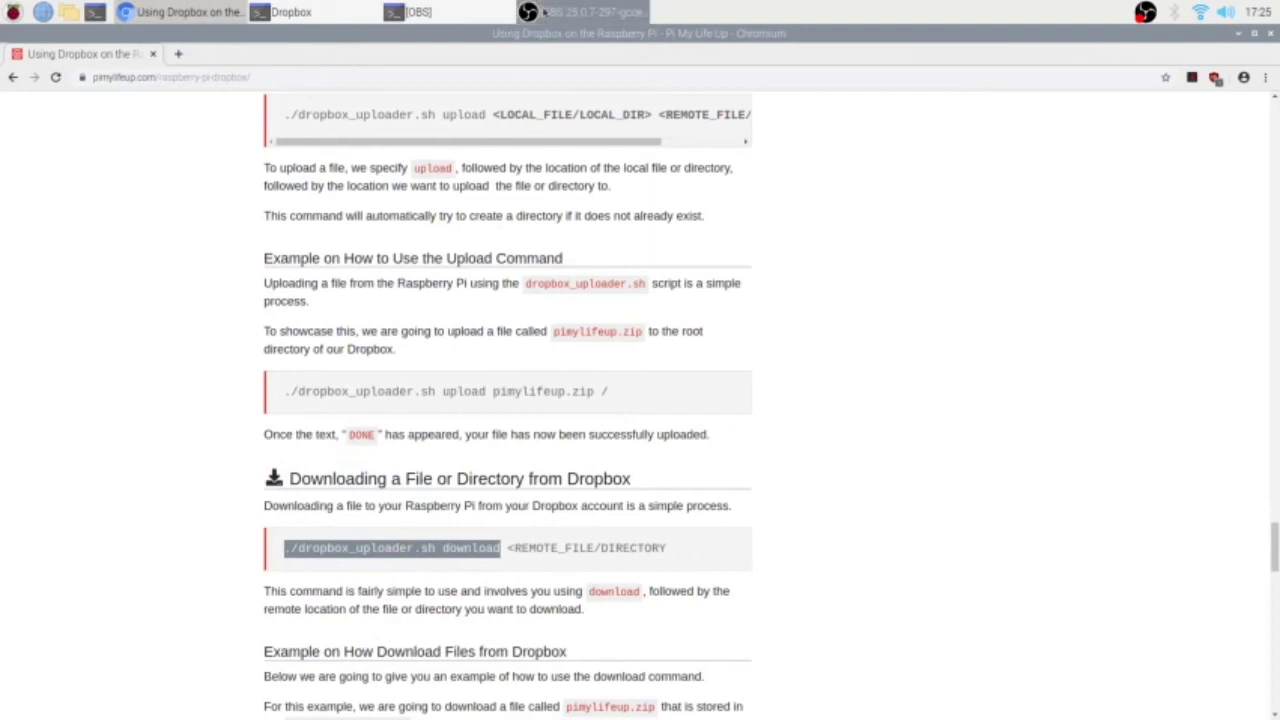
Run './dropbox_uploader.sh download piobsinstaller.sh', which fails with 'No such file or directory'.
left_click(316, 8)
right_click(1048, 264)
left_click(1075, 335)
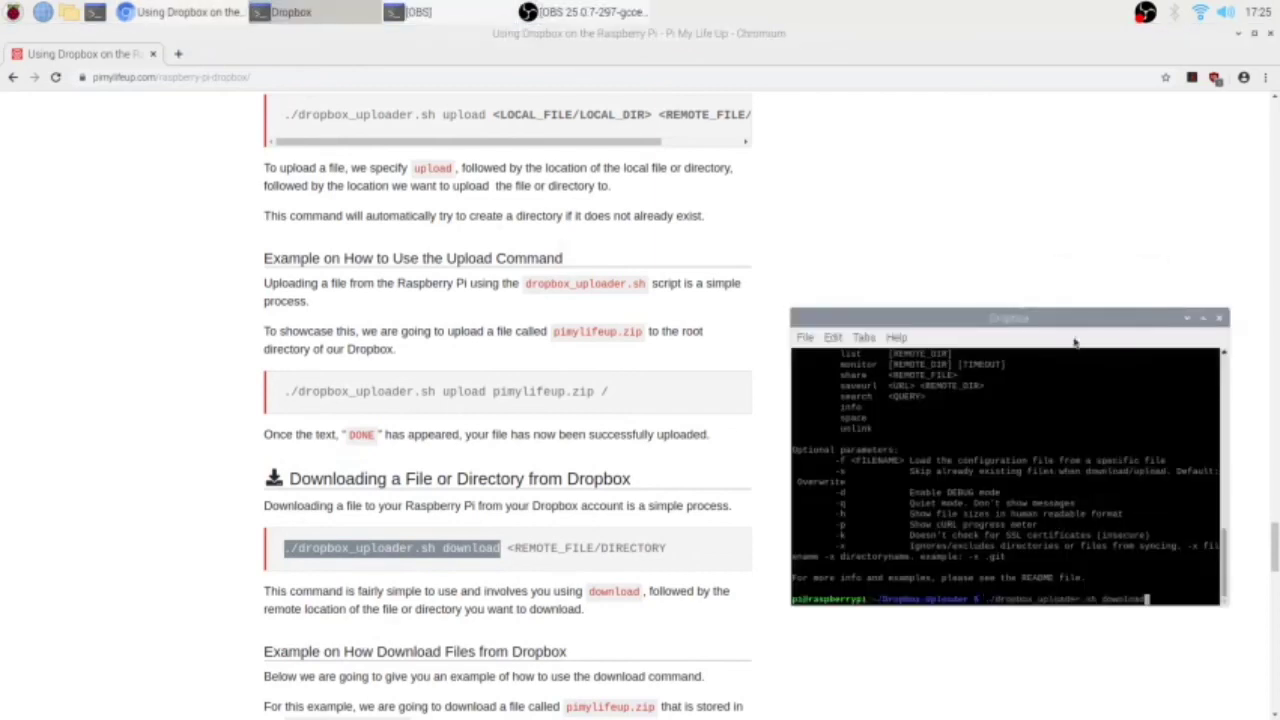
type("p")
type("imy")
type("ifeup")
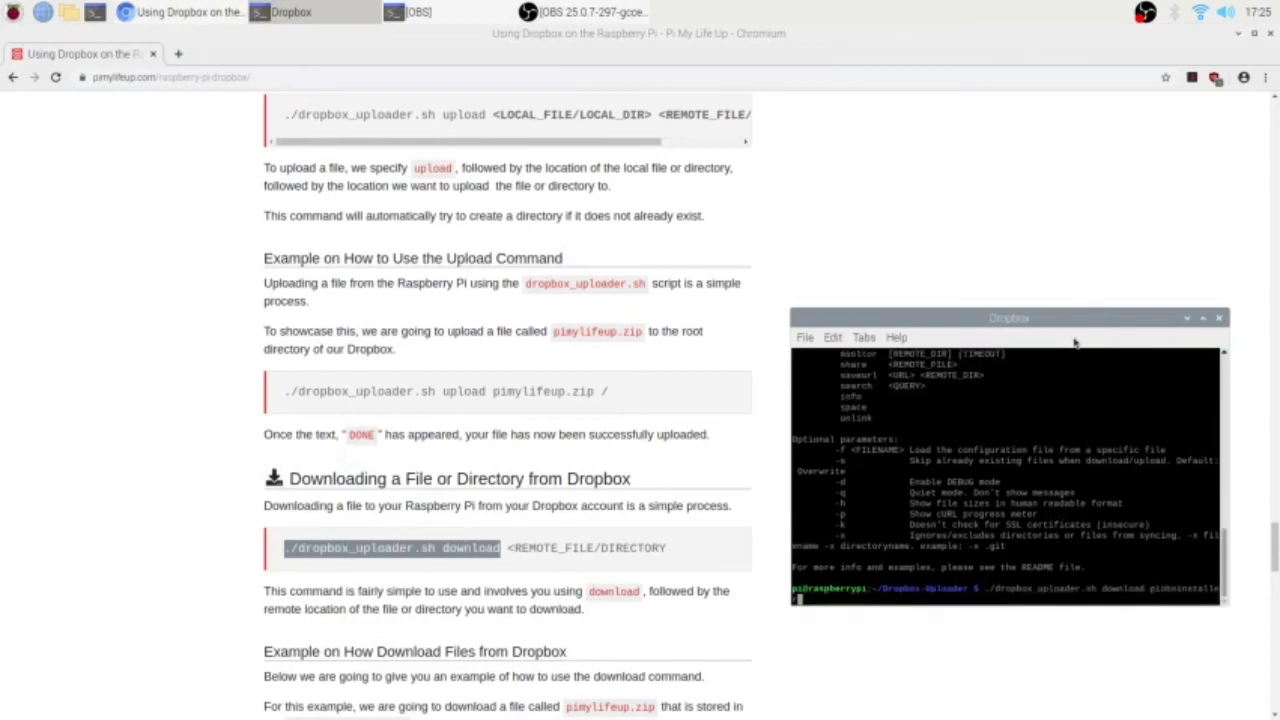
type(".")
type(".sh")
key("Return")
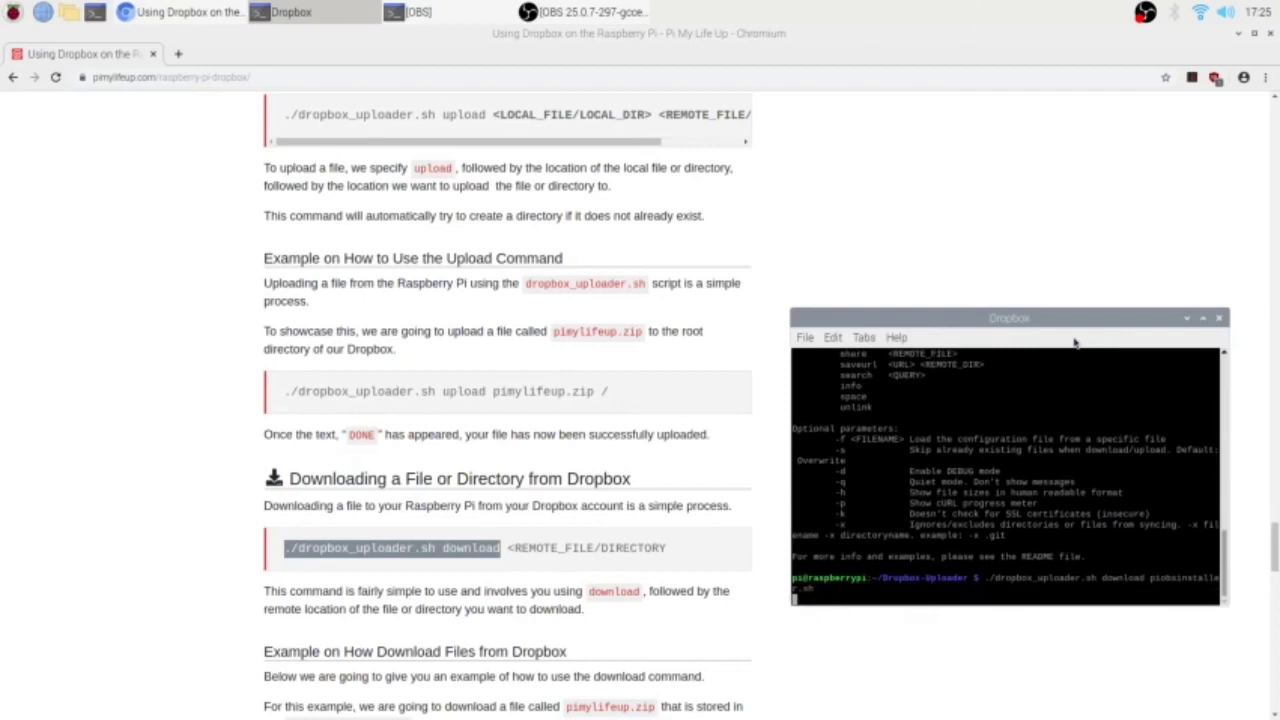
Reread the tutorial article behind the terminal, then return to the Dropbox terminal window.
left_click(1187, 318)
scroll(680, 623, "down", 5)
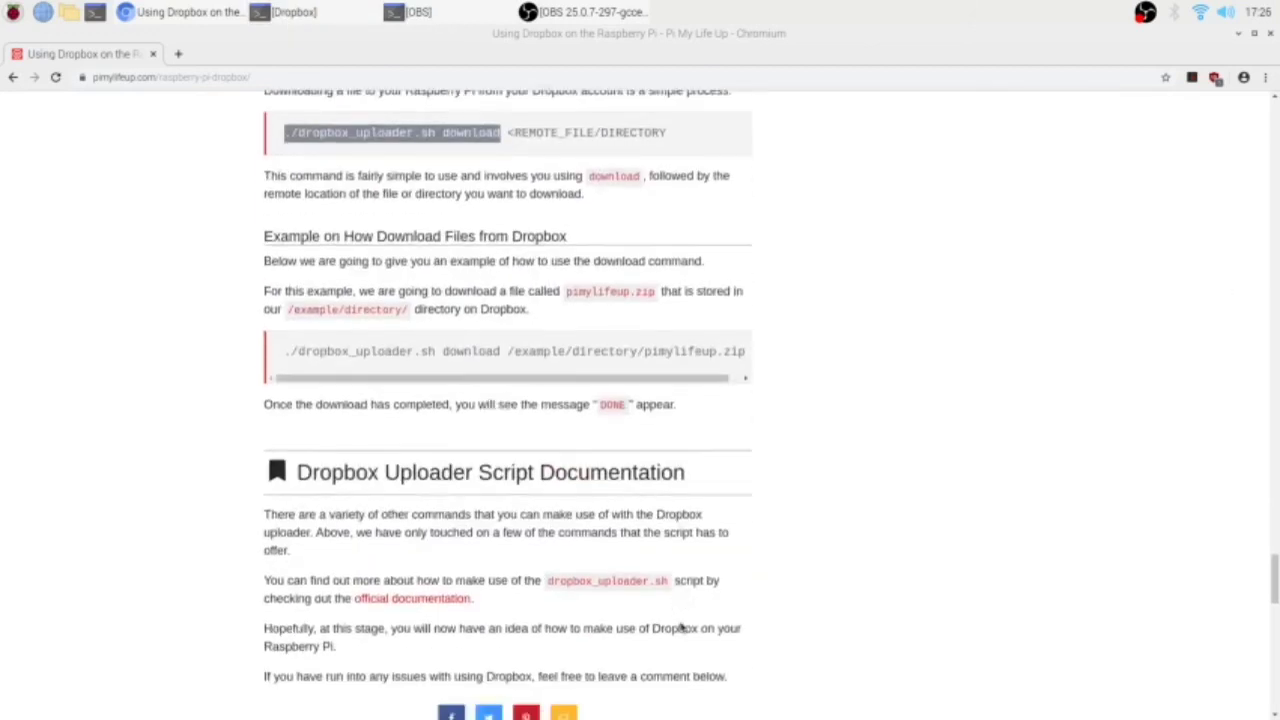
scroll(680, 627, "down", 3)
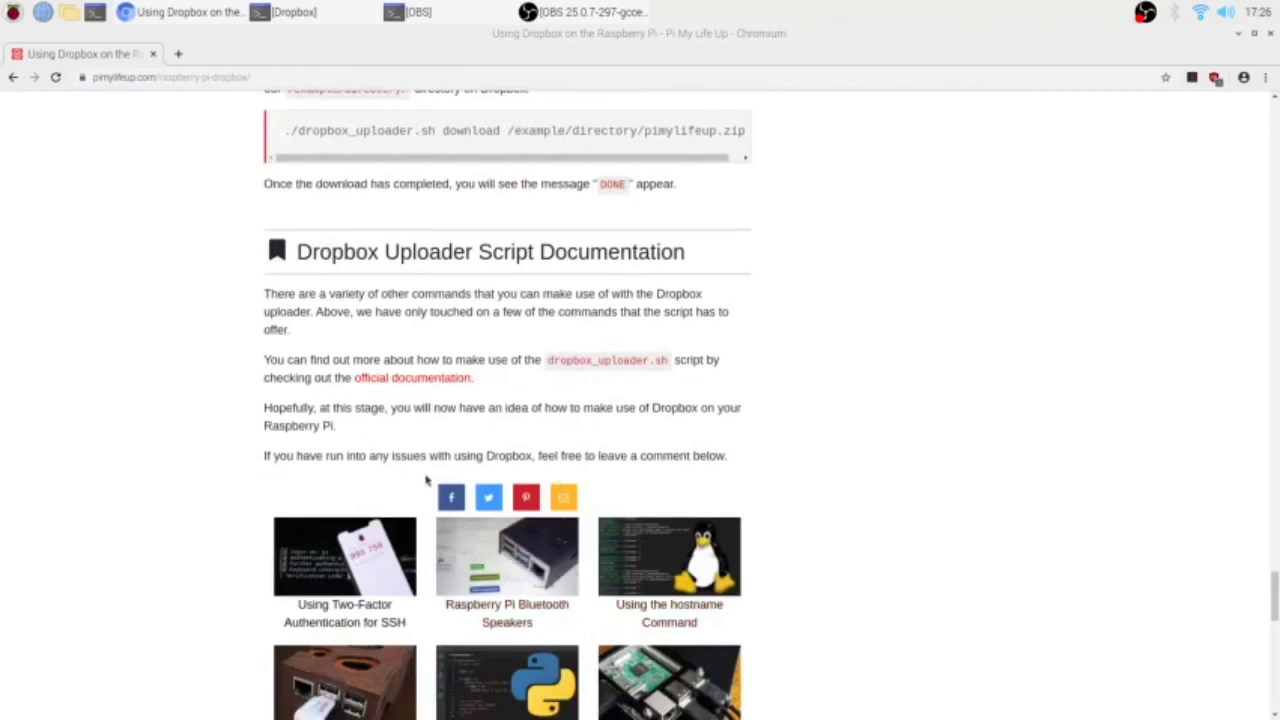
scroll(426, 481, "up", 1)
left_click(290, 12)
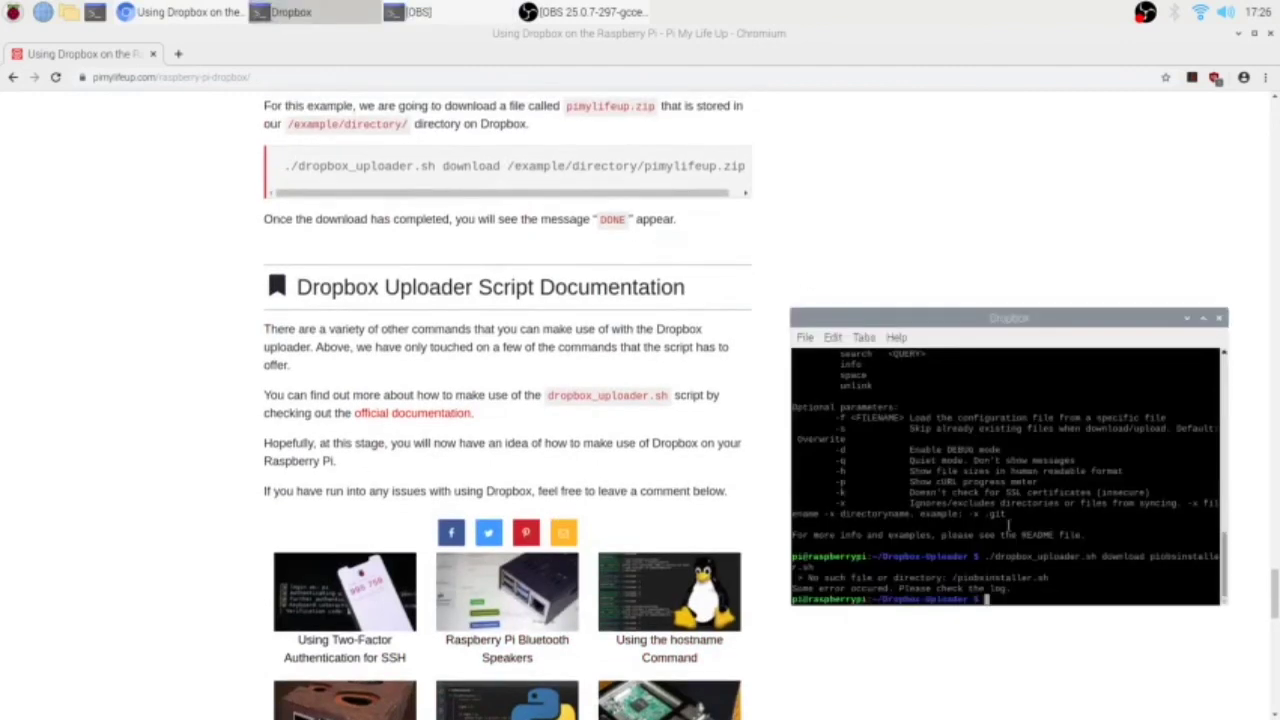